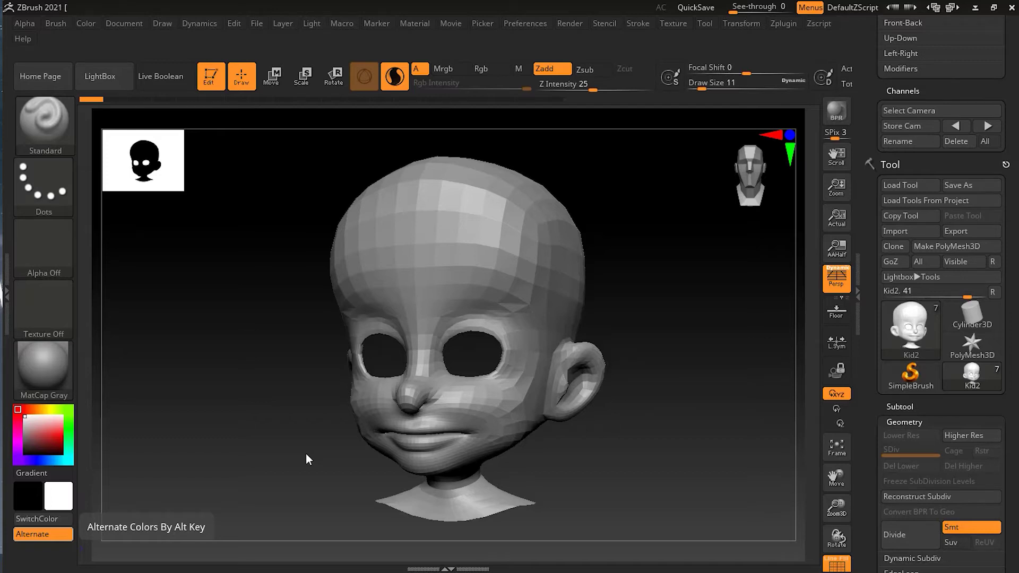
Choose SnakeHook from the brush library filtered to S brushes.
key(b)
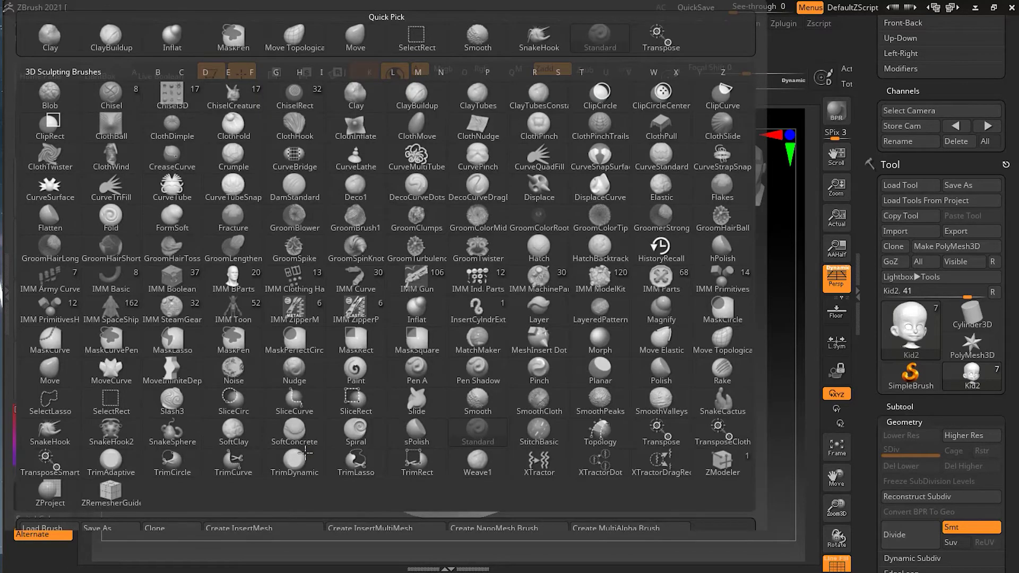
key(s)
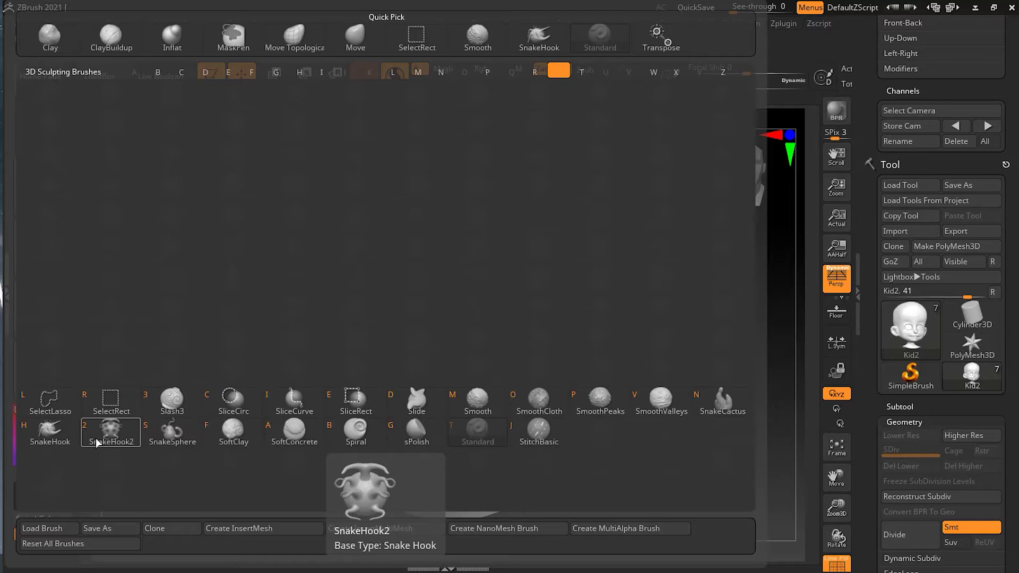
click(67, 444)
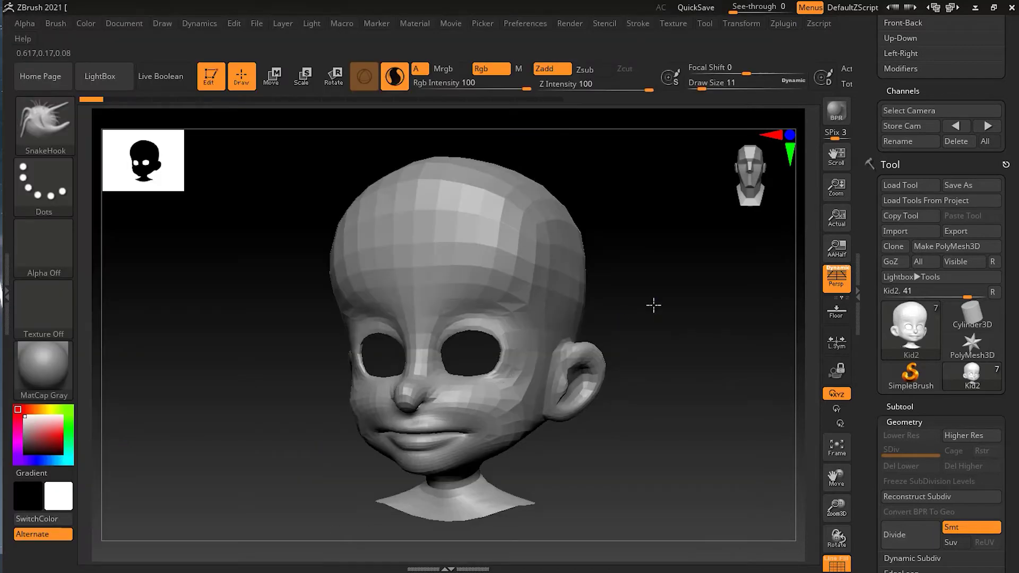
Set SnakeHook size to 59, pull a test horn from the forehead, then undo it.
mouse_move(653, 302)
mouse_down()
mouse_move(652, 319)
mouse_move(690, 297)
mouse_move(279, 326)
mouse_up()
key(s)
drag(183, 339, 193, 341)
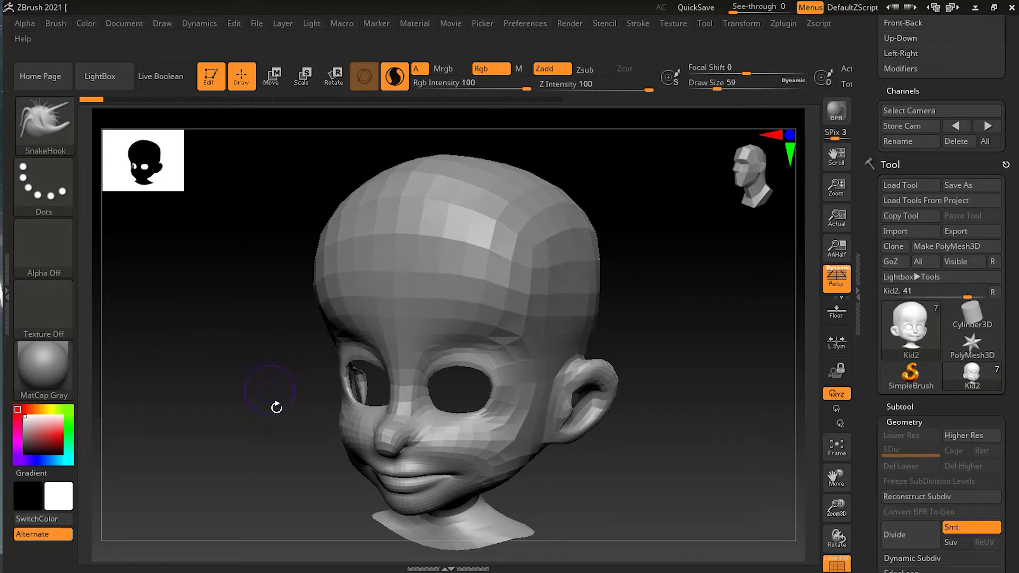
drag(262, 431, 244, 425)
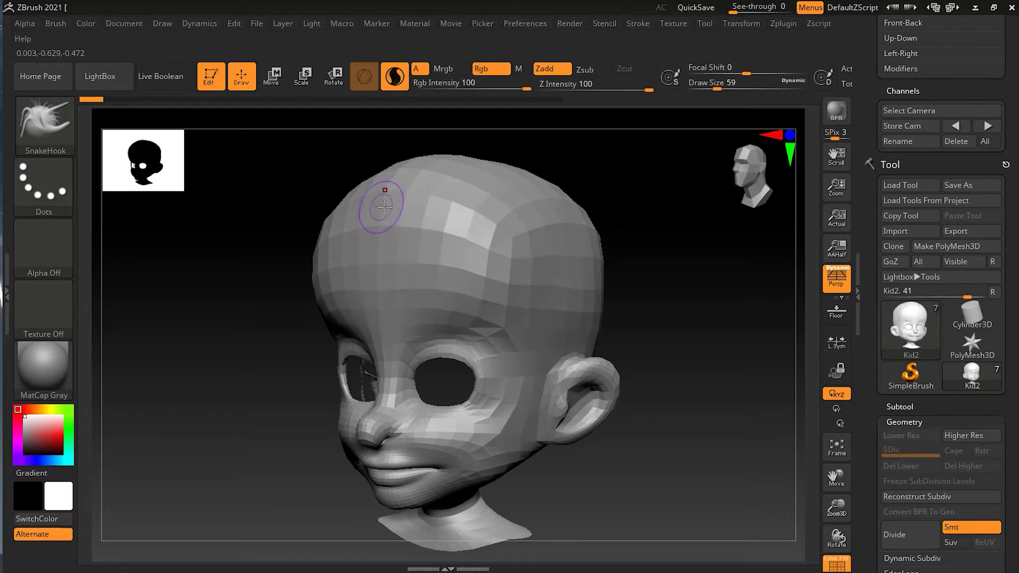
mouse_move(385, 198)
mouse_down()
mouse_move(348, 159)
mouse_move(310, 155)
mouse_move(269, 189)
mouse_move(244, 290)
mouse_up()
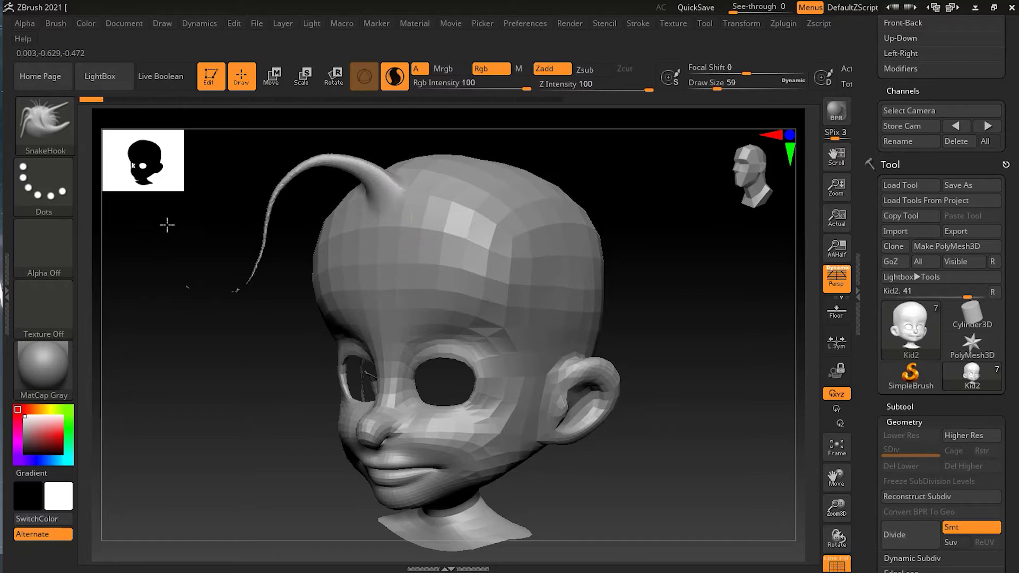
drag(283, 320, 584, 282)
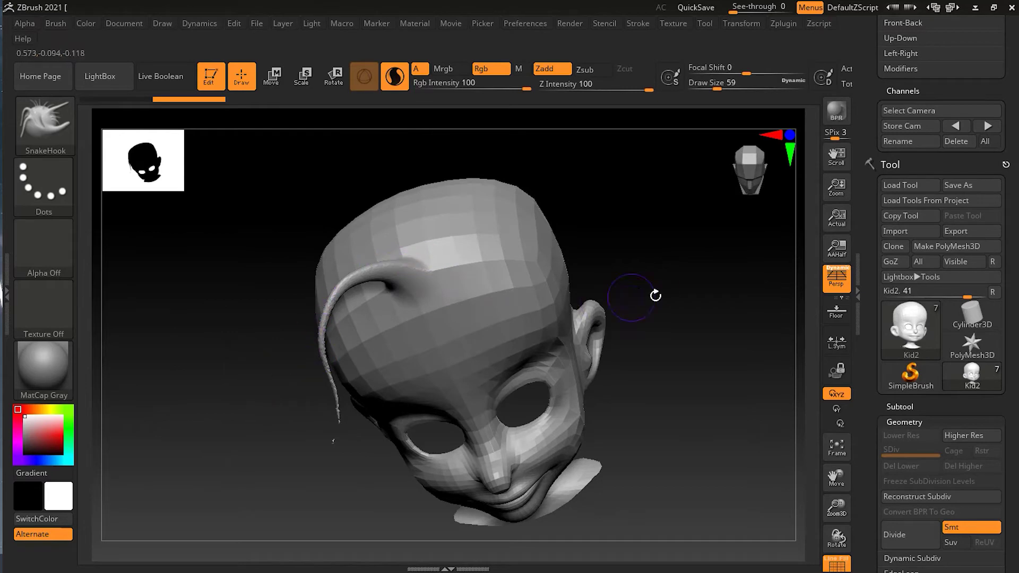
drag(690, 291, 706, 265)
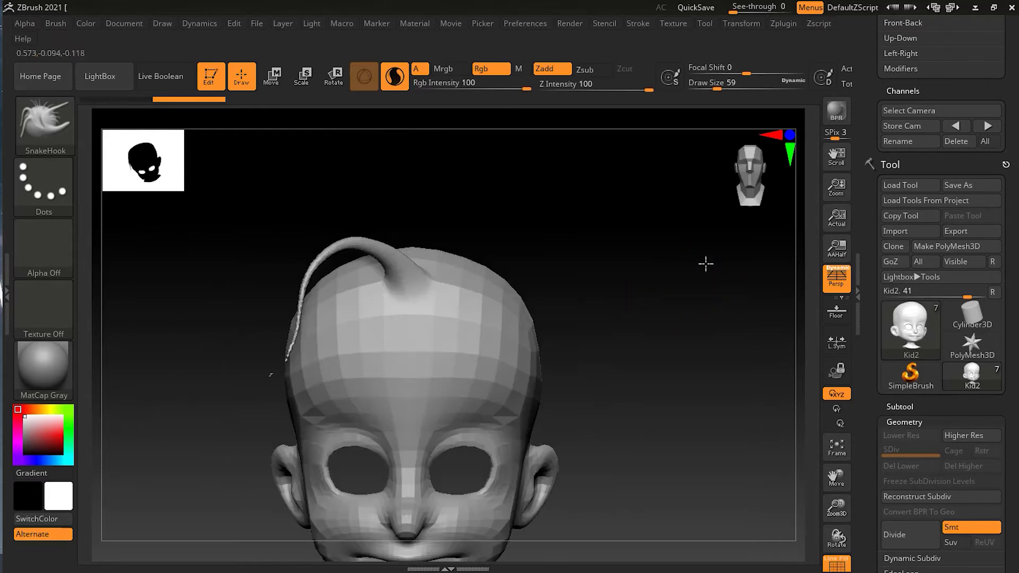
drag(694, 313, 649, 316)
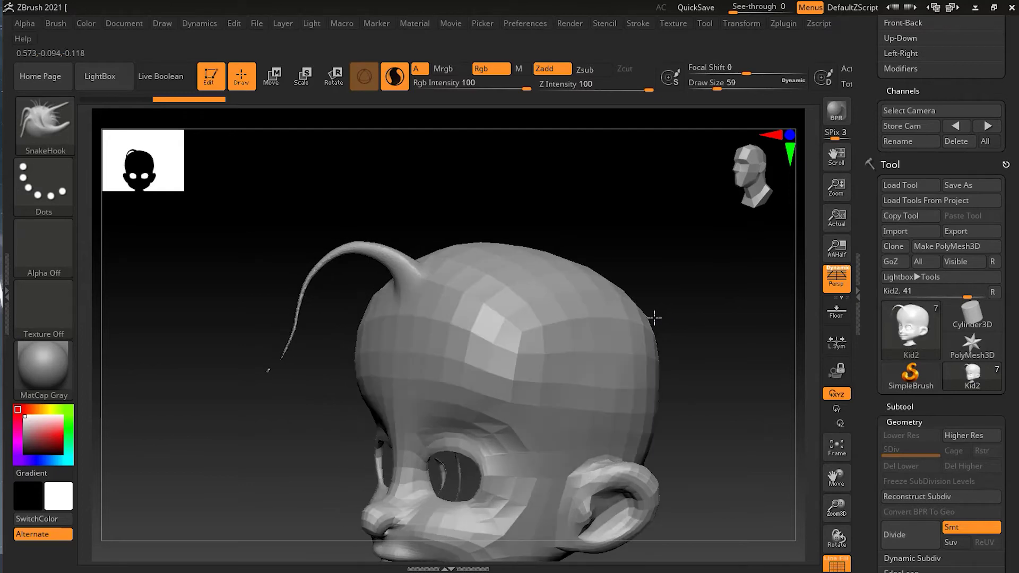
drag(732, 320, 732, 304)
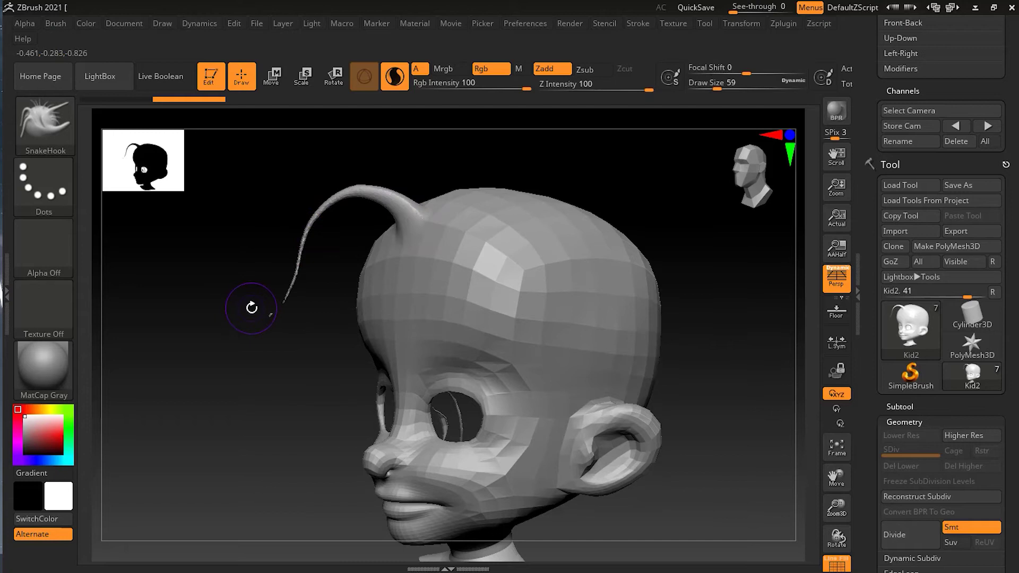
key(ctrl+z)
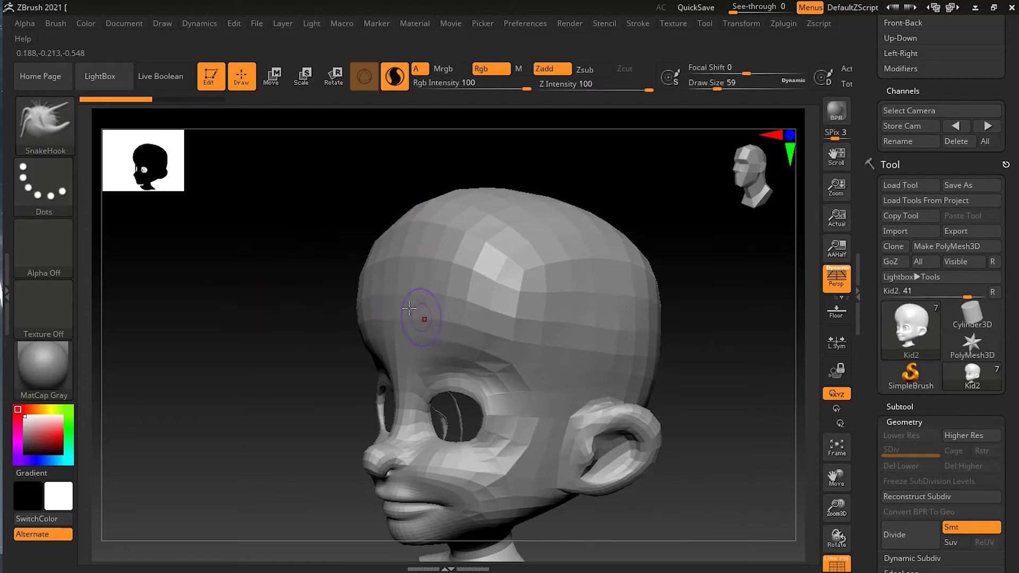
Raise the brush size to 87, test a forehead spike, undo it and return to front view.
key(s)
mouse_move(401, 301)
mouse_down()
mouse_move(410, 297)
mouse_move(268, 298)
mouse_up()
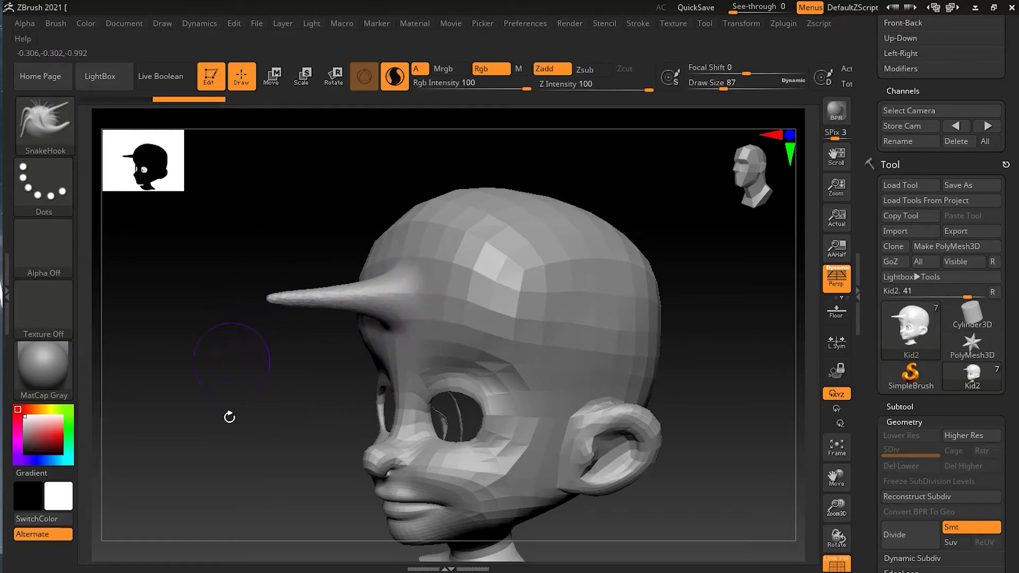
drag(281, 434, 738, 420)
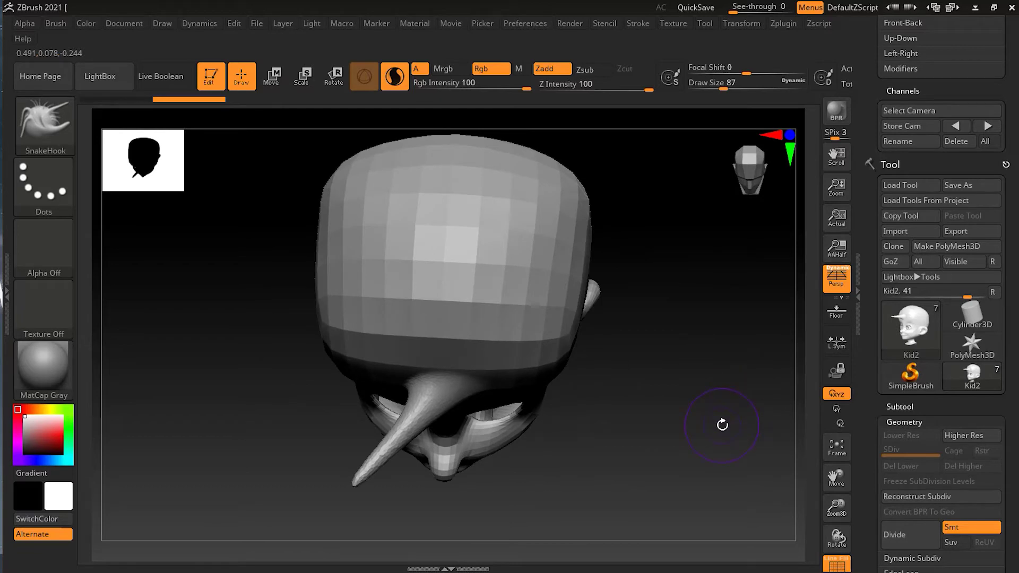
key(ctrl)
key(ctrl+z)
mouse_move(721, 423)
mouse_down()
mouse_move(680, 392)
mouse_move(673, 352)
mouse_move(683, 348)
mouse_up()
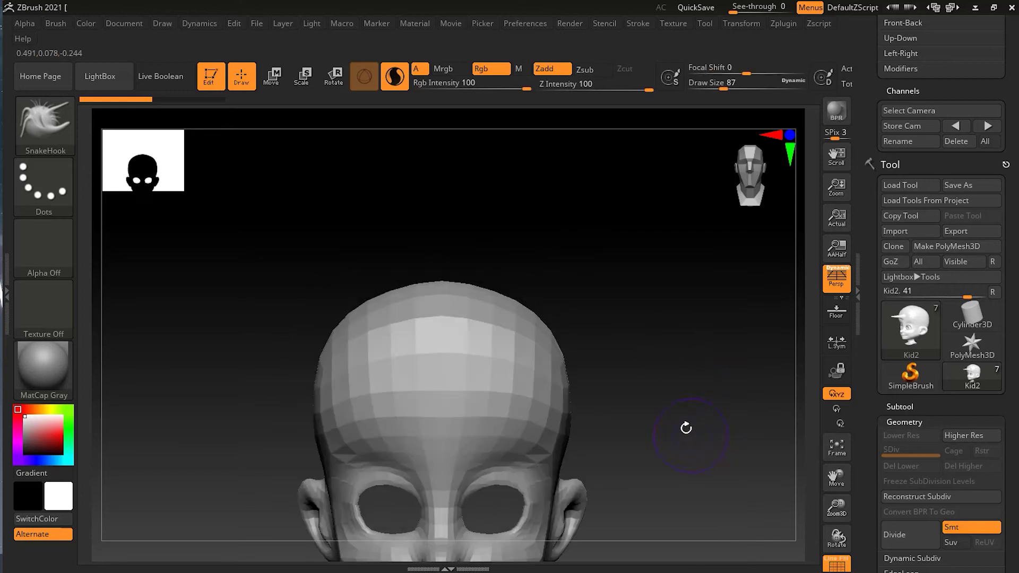
alt+drag(682, 421, 680, 273)
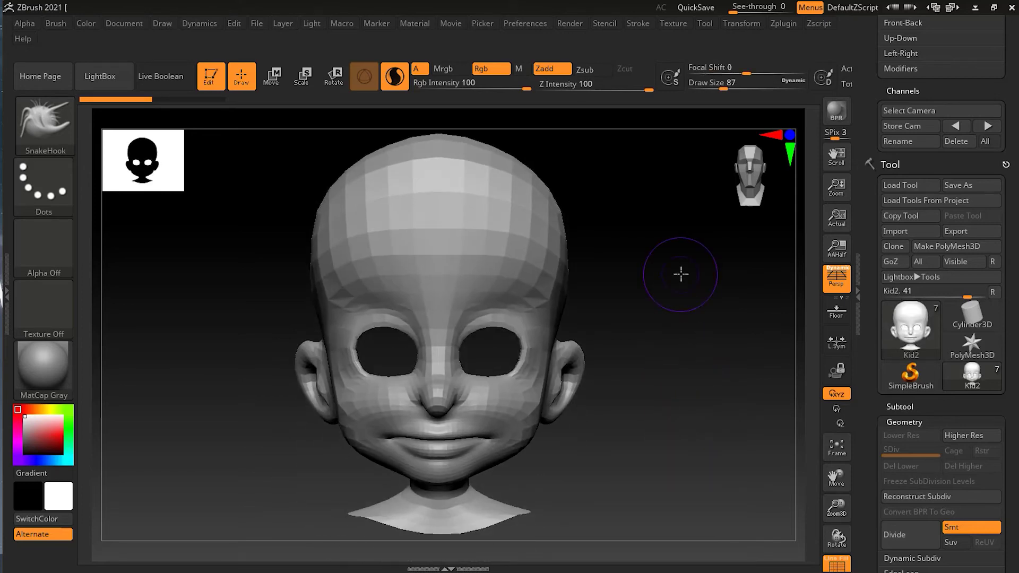
Switch to the SnakeHook2 brush and increase its size from 94 to 116.
key(b)
key(s)
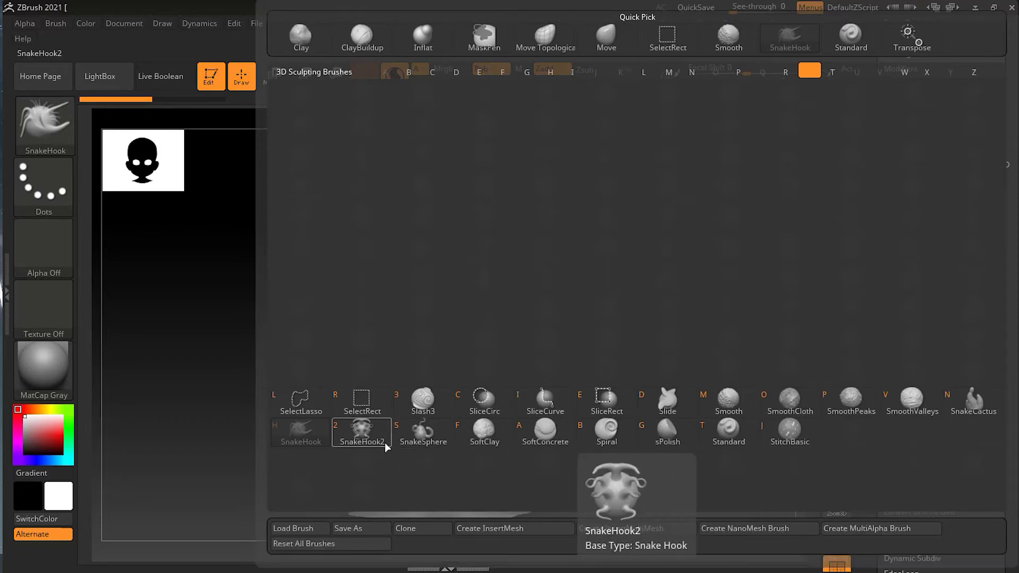
click(353, 437)
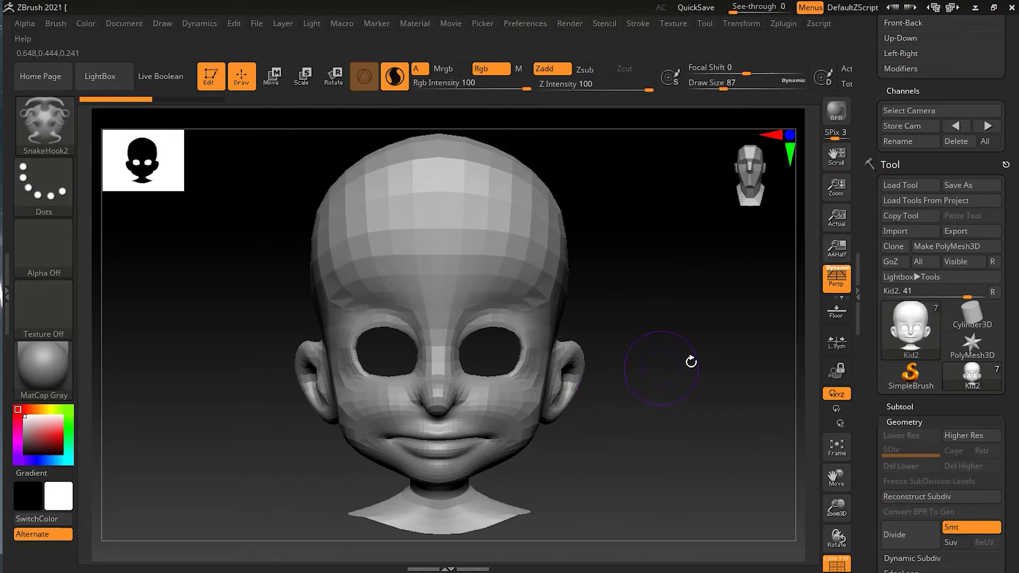
mouse_move(709, 384)
mouse_down()
mouse_move(683, 398)
mouse_move(707, 412)
mouse_move(707, 390)
mouse_up()
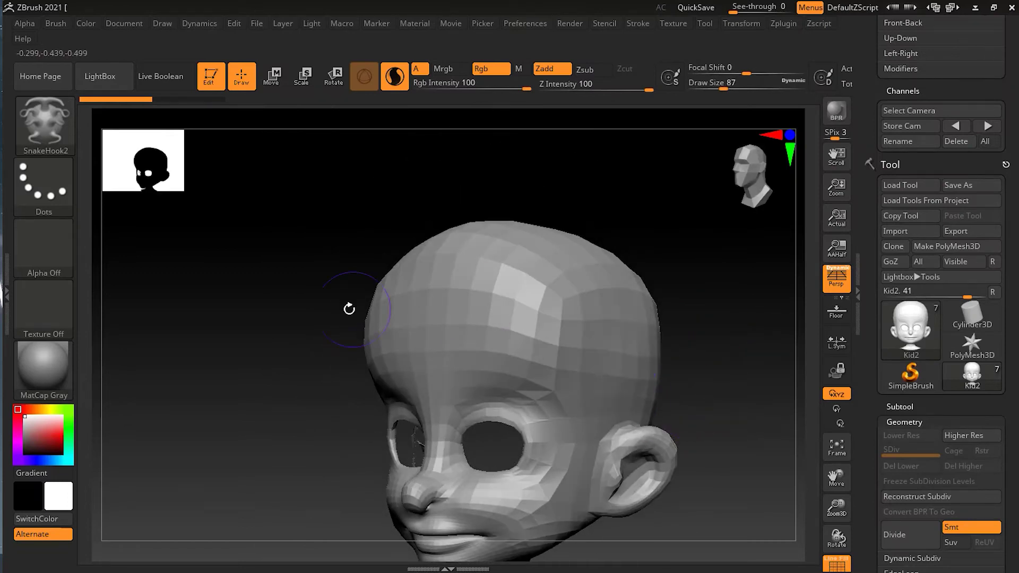
key(s)
mouse_move(342, 310)
mouse_down()
mouse_move(419, 296)
mouse_move(405, 261)
mouse_move(366, 234)
mouse_move(307, 220)
mouse_move(272, 235)
mouse_move(245, 265)
mouse_up()
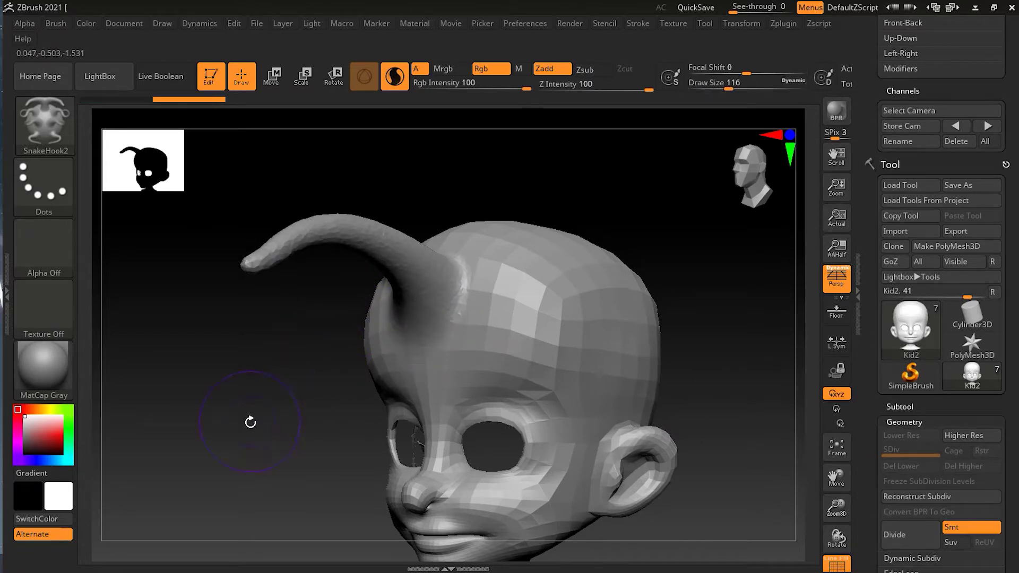
Pull curving horns out of the skull, inspect them from several angles, then undo.
mouse_move(250, 421)
mouse_down()
mouse_move(342, 427)
mouse_move(252, 425)
mouse_move(314, 440)
mouse_up()
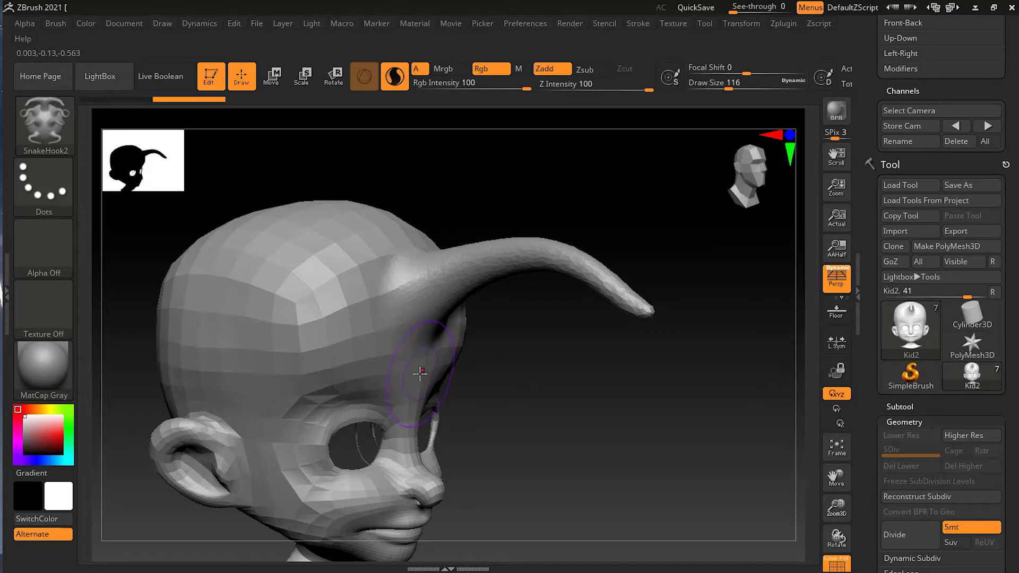
mouse_move(425, 371)
mouse_down()
mouse_move(479, 426)
mouse_move(582, 450)
mouse_move(637, 422)
mouse_up()
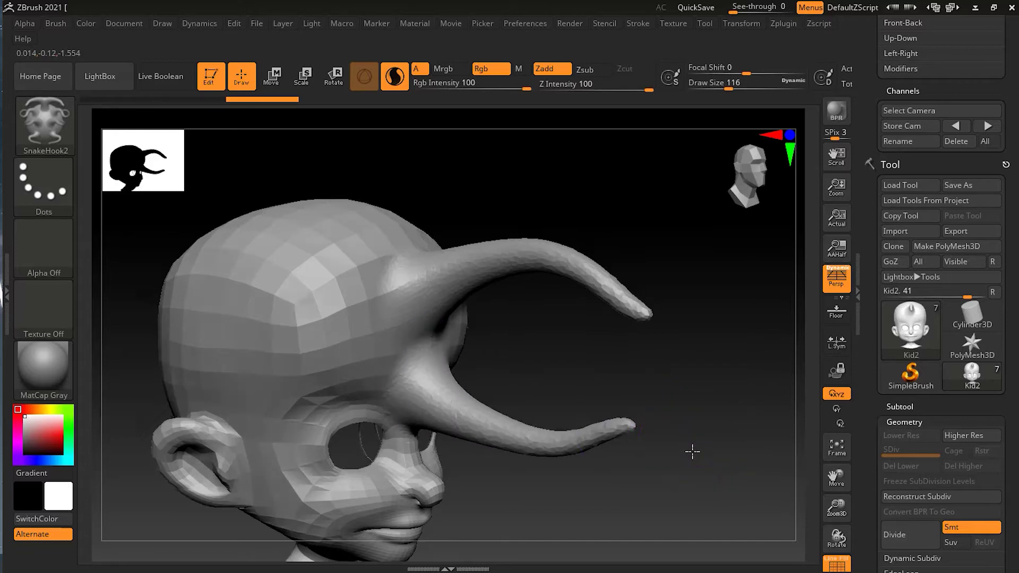
mouse_move(694, 450)
mouse_down()
mouse_move(615, 448)
mouse_move(723, 423)
mouse_move(642, 420)
mouse_up()
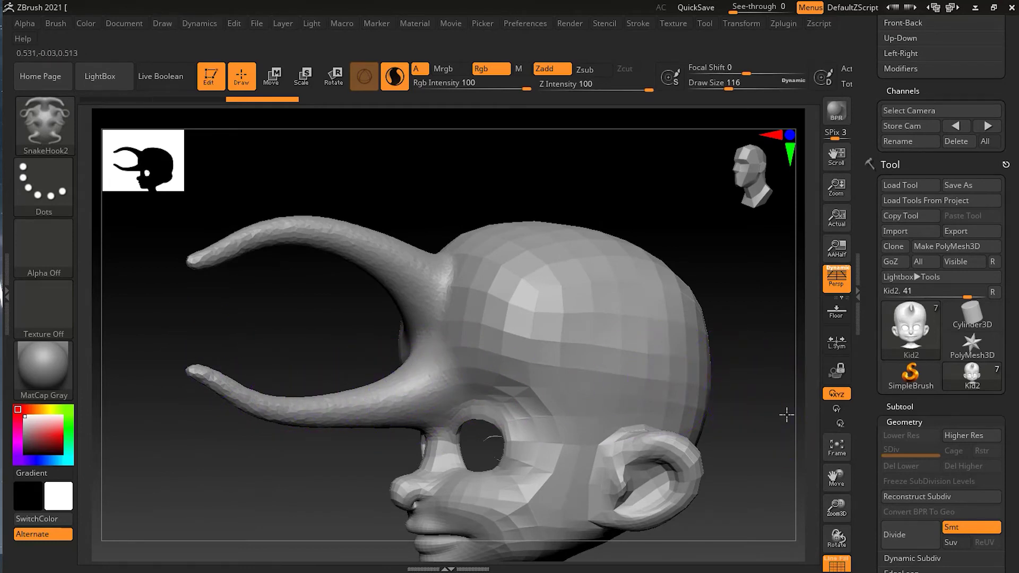
mouse_move(784, 412)
mouse_down()
mouse_move(624, 333)
mouse_move(657, 296)
mouse_move(715, 265)
mouse_move(759, 277)
mouse_move(769, 319)
mouse_up()
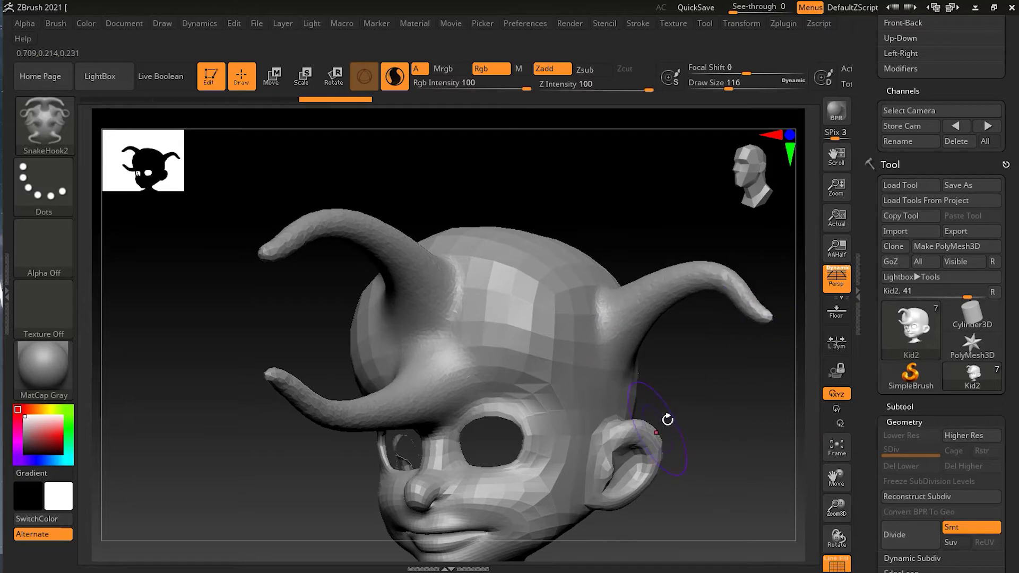
drag(668, 420, 691, 423)
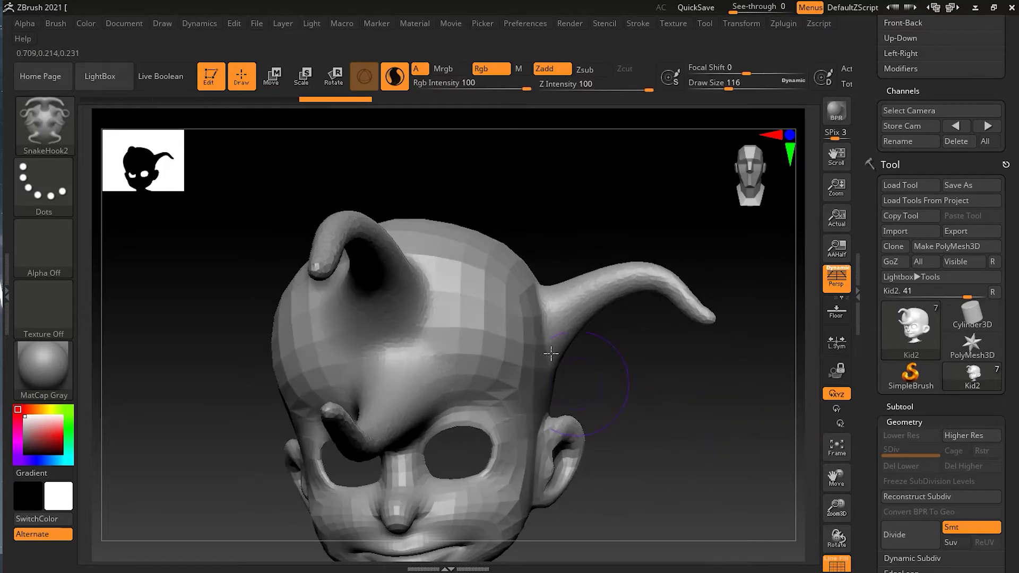
drag(627, 314, 719, 378)
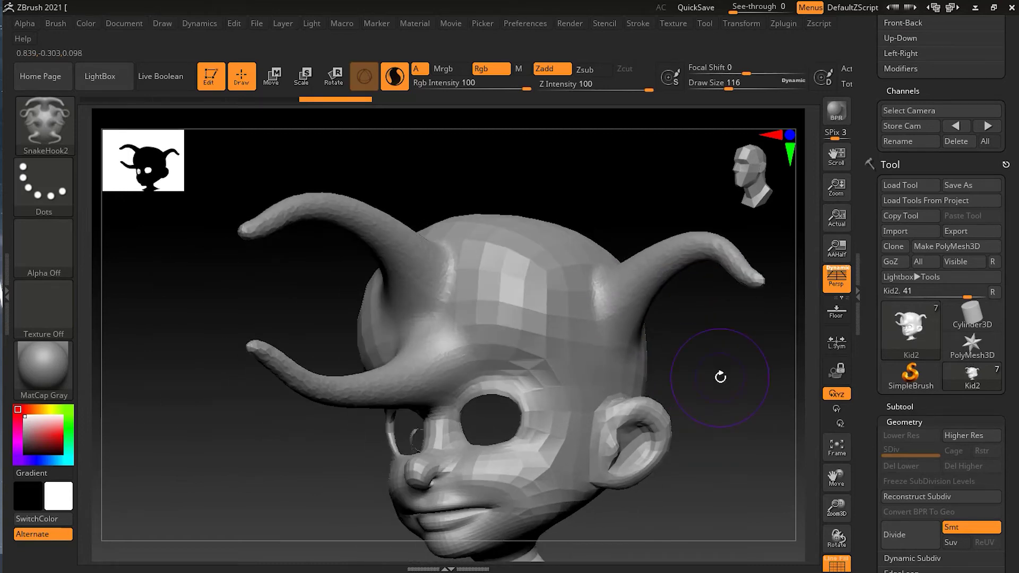
key(ctrl+z)
key(ctrl+z)
key(ctrl+z)
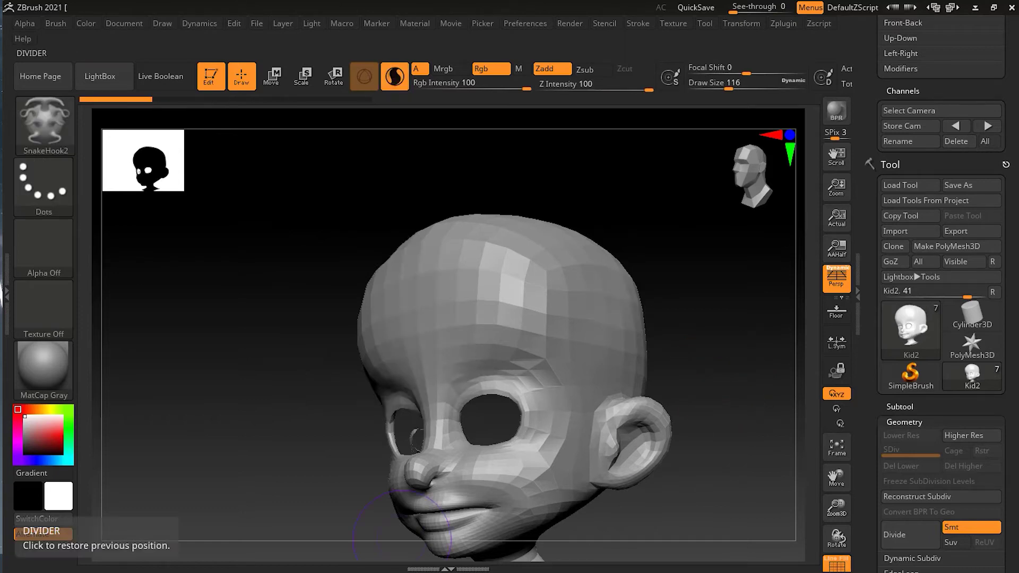
Turn the bare head side-on and reselect the plain SnakeHook brush.
drag(710, 347, 708, 345)
mouse_move(732, 391)
mouse_down()
mouse_move(714, 336)
mouse_move(700, 348)
mouse_up()
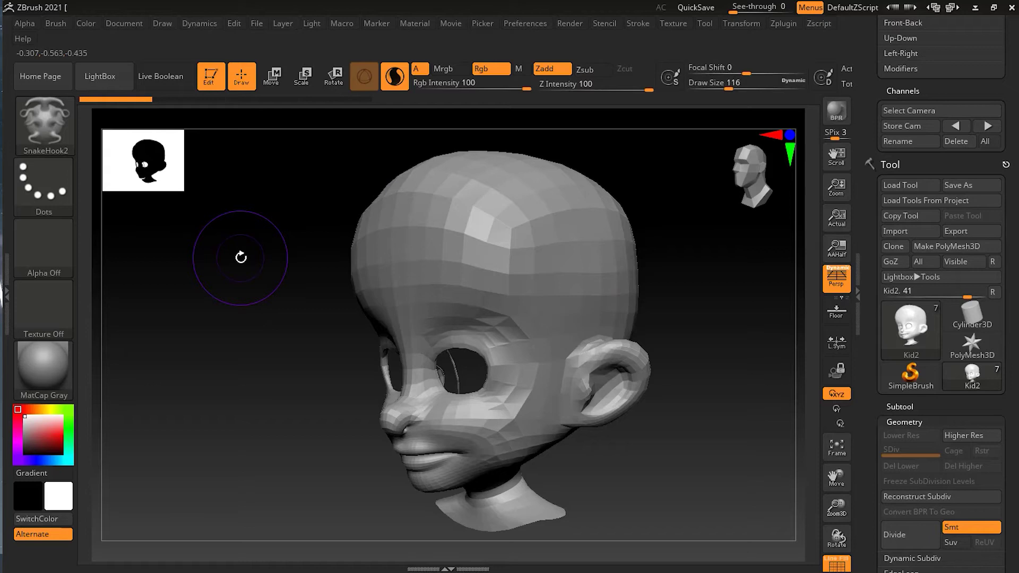
key(b)
key(s)
key(k)
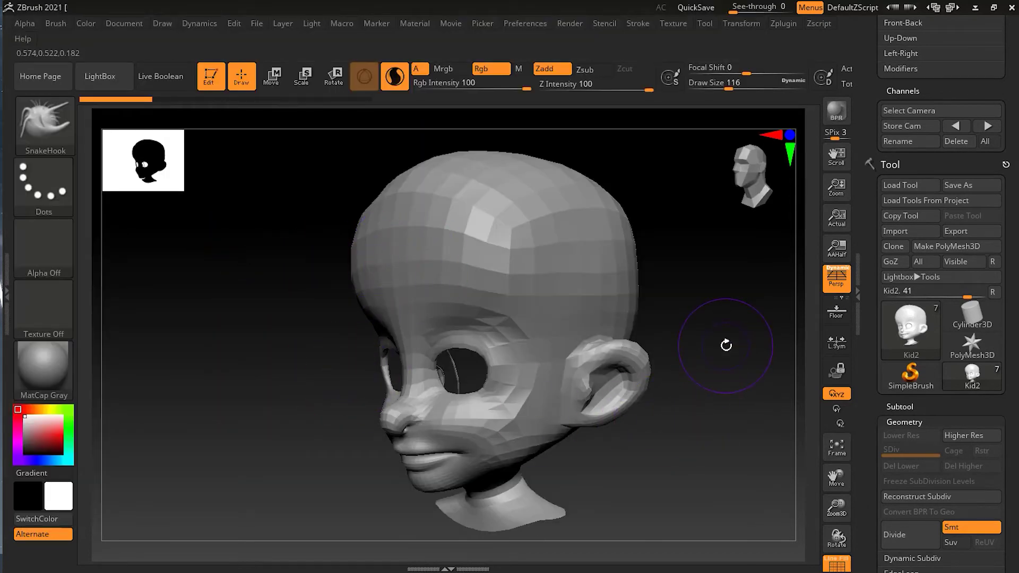
Set brush size to 80, try a horn up close, and undo it.
drag(726, 345, 716, 361)
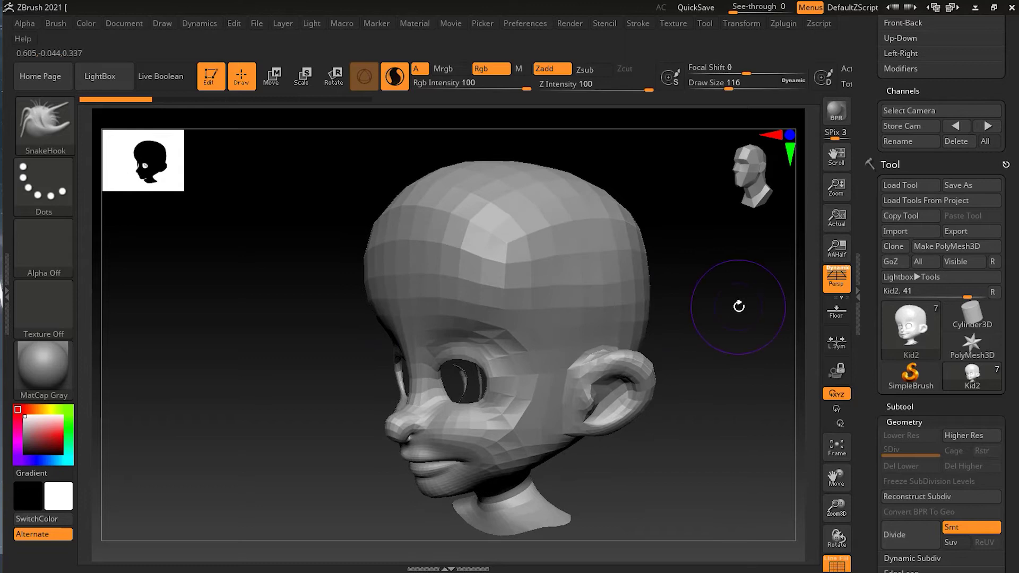
drag(739, 306, 727, 311)
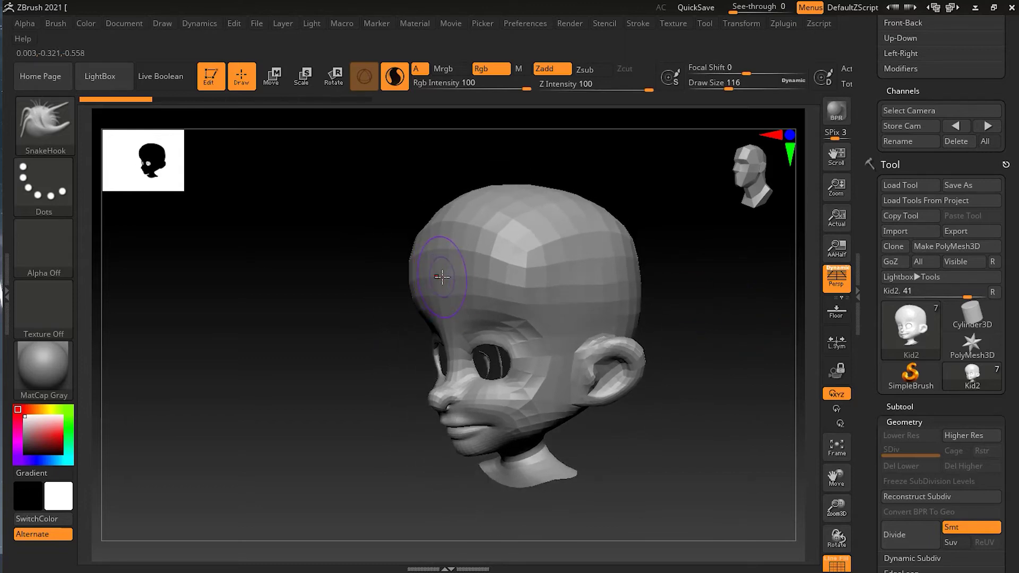
key(s)
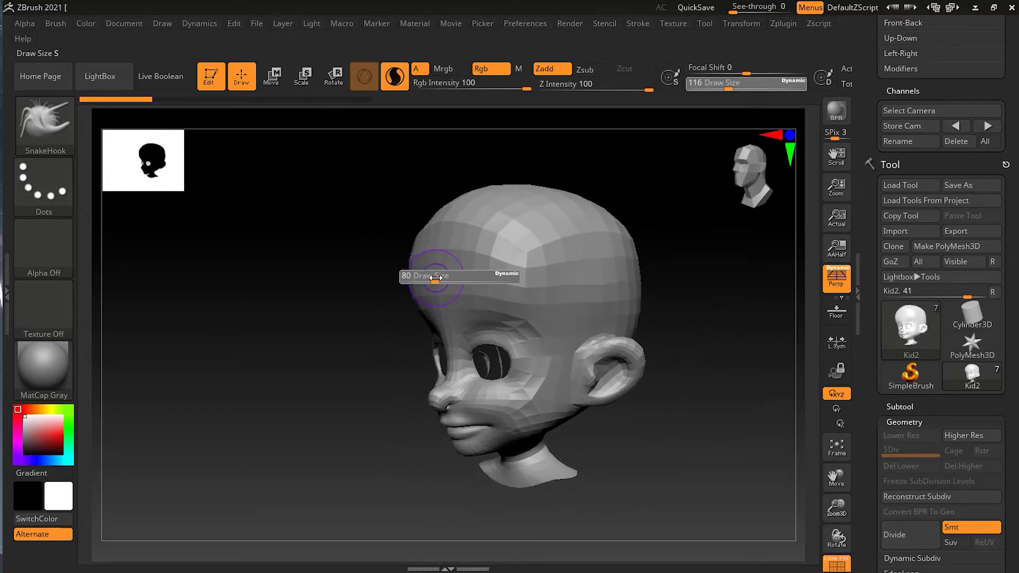
mouse_move(435, 277)
mouse_down()
mouse_move(387, 229)
mouse_move(309, 207)
mouse_move(270, 206)
mouse_move(240, 223)
mouse_up()
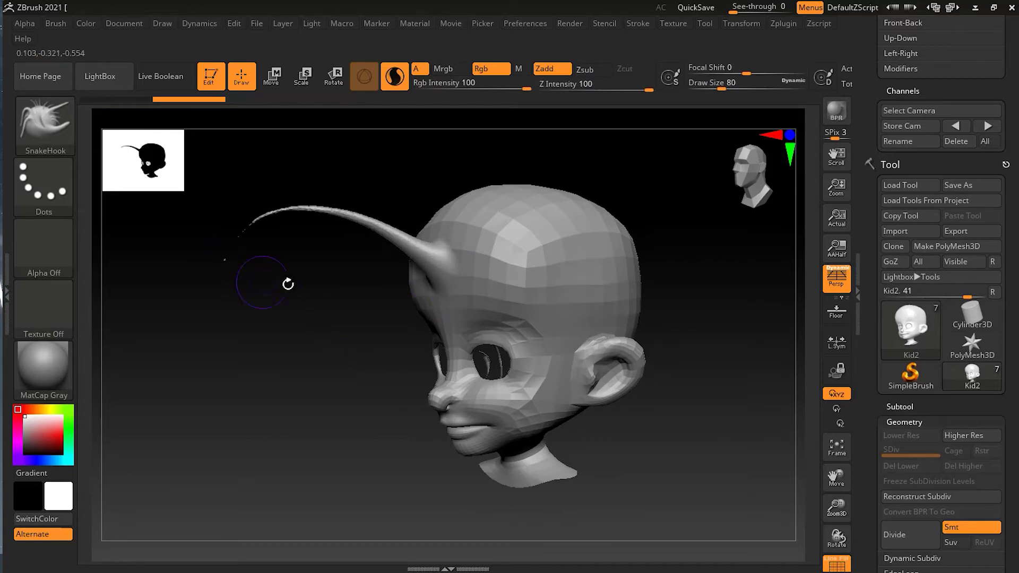
mouse_move(302, 264)
alt+mouse_down()
mouse_move(491, 320)
mouse_move(371, 260)
alt+mouse_up()
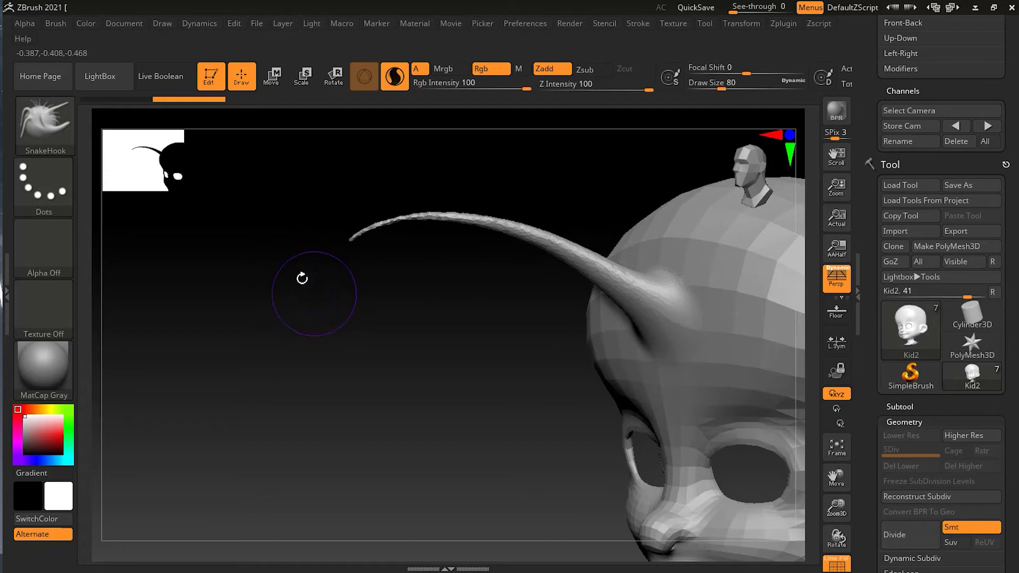
key(ctrl+z)
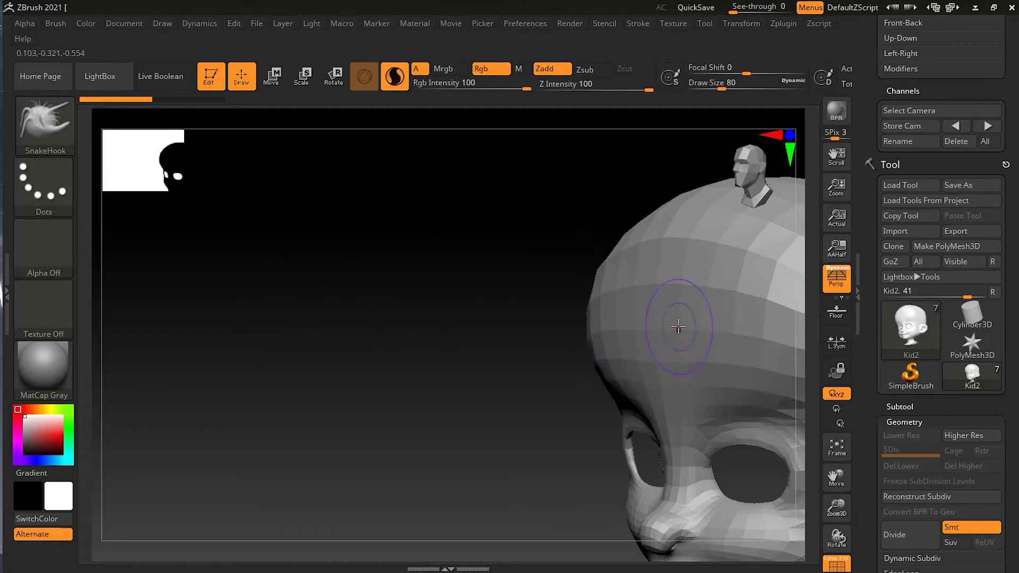
key(ctrl+z)
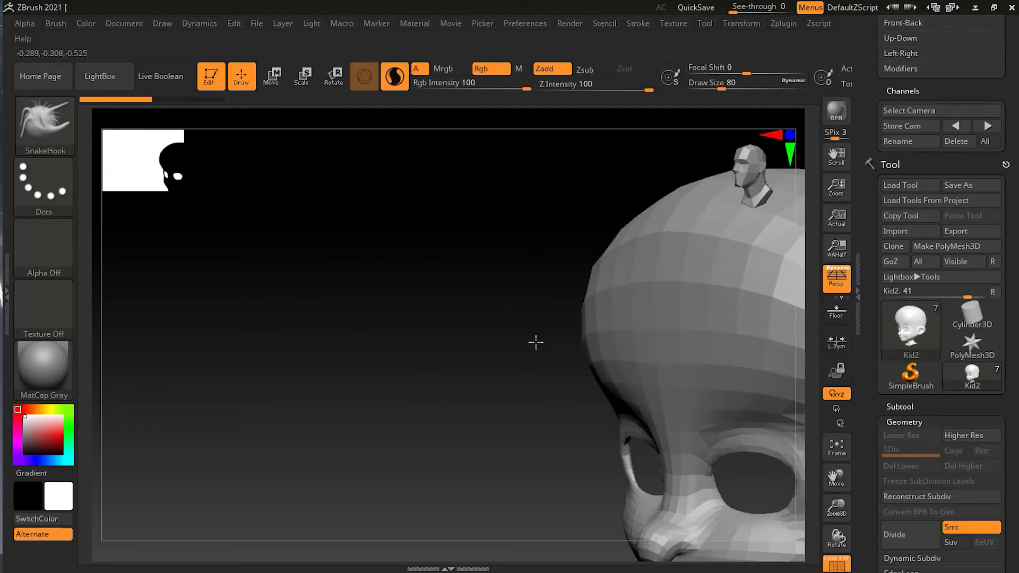
Raise the size to 101 and pull a long horn curving left, then undo it.
key(s)
drag(434, 314, 438, 314)
mouse_move(663, 305)
mouse_down()
mouse_move(597, 229)
mouse_move(462, 200)
mouse_move(380, 211)
mouse_move(312, 252)
mouse_move(287, 317)
mouse_up()
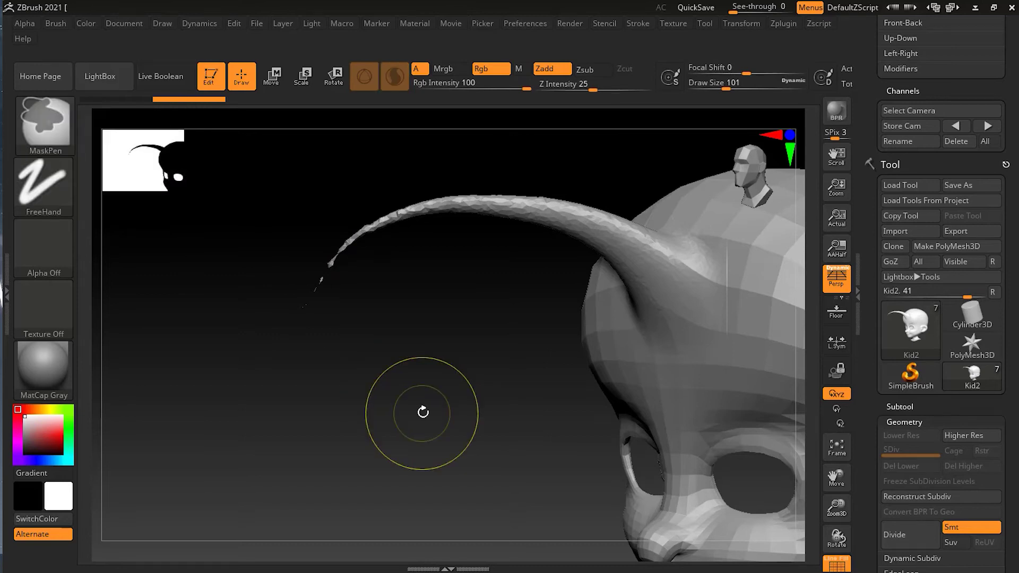
key(ctrl+z)
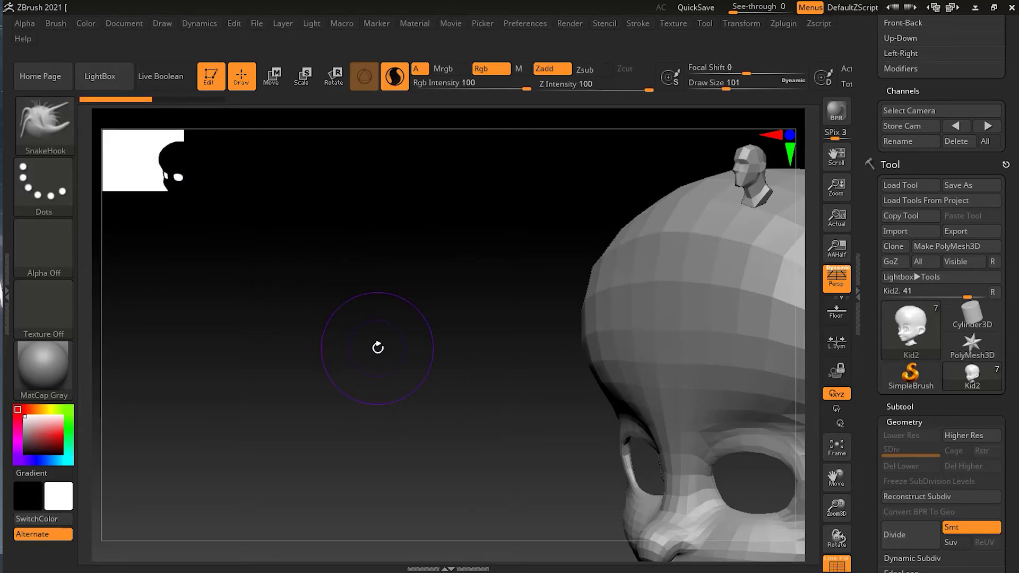
Switch to SnakeSphere and pull a thick tube sweeping up-left from the skull.
key(b)
key(s)
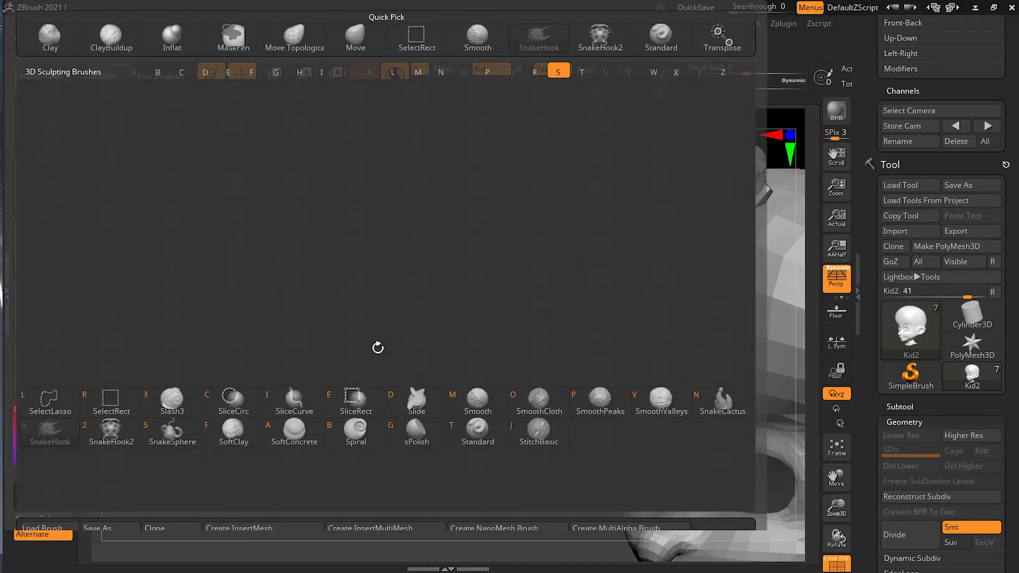
mouse_move(193, 445)
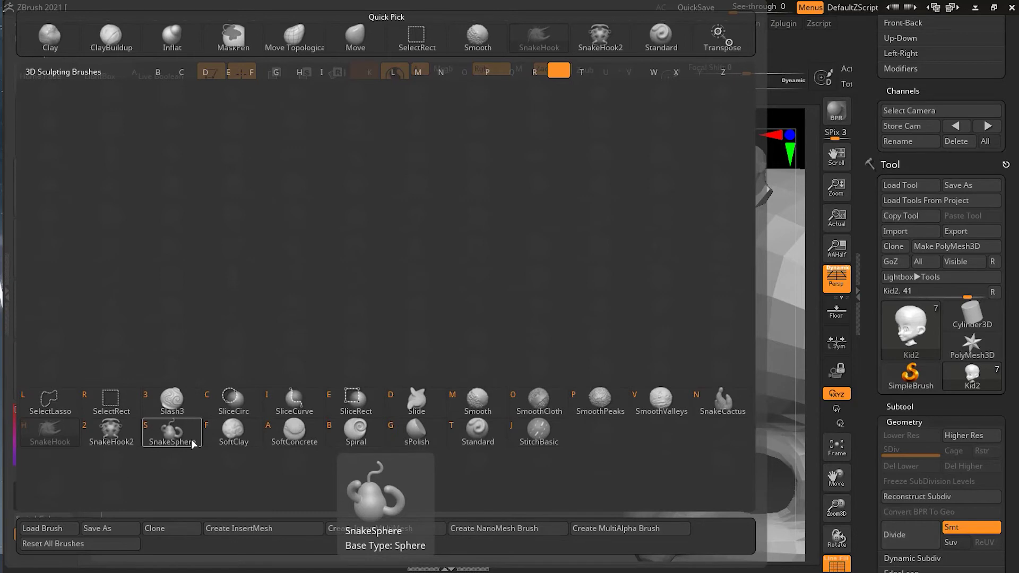
click(170, 434)
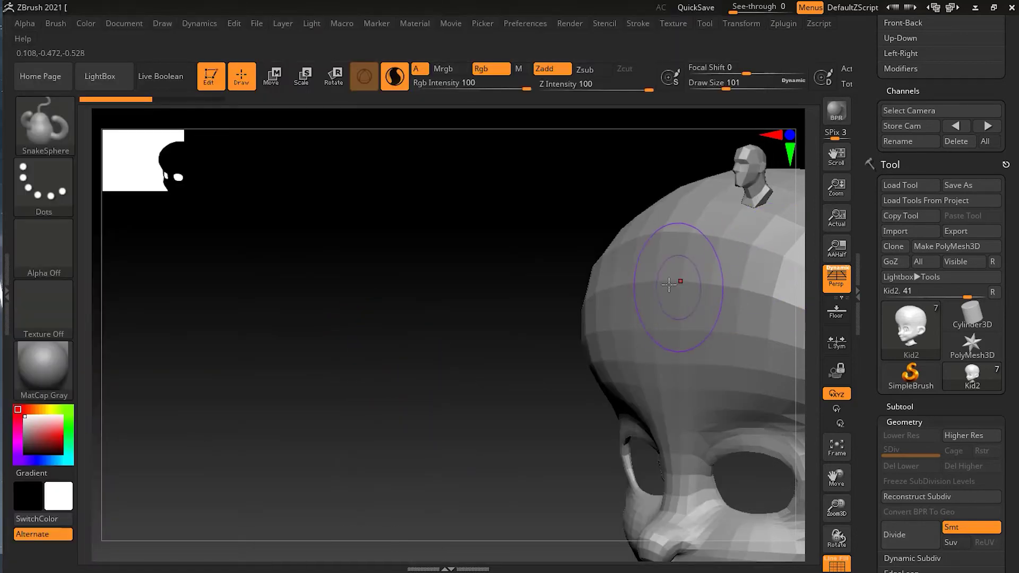
mouse_move(655, 267)
mouse_down()
mouse_move(623, 224)
mouse_move(581, 202)
mouse_move(449, 193)
mouse_move(364, 230)
mouse_move(298, 332)
mouse_up()
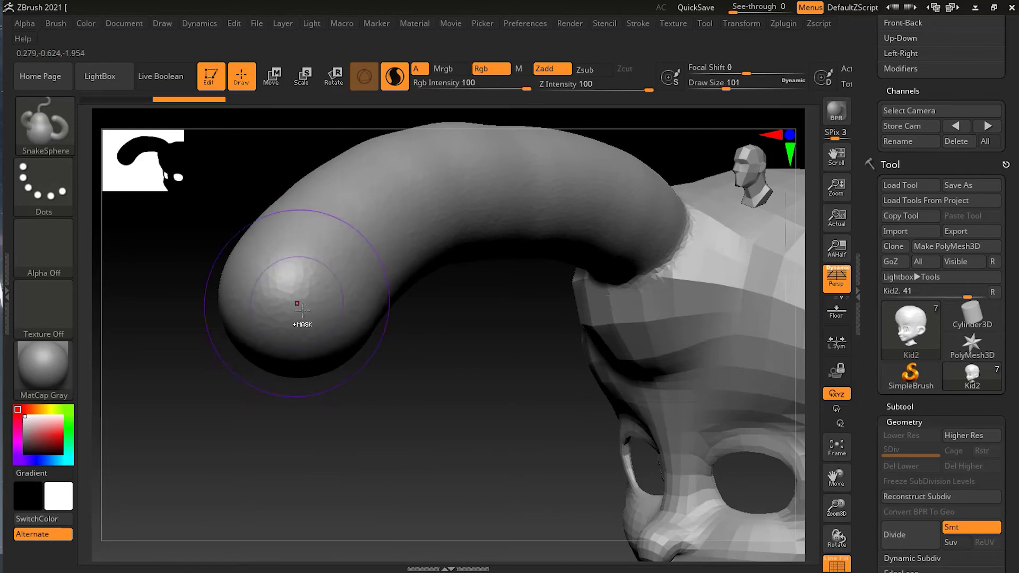
Undo the thick tube, shrink the brush to 44, and pull a curved tube up-left.
key(ctrl+z)
key(s)
mouse_move(528, 309)
mouse_down()
mouse_move(518, 309)
mouse_move(546, 295)
mouse_up()
key(s)
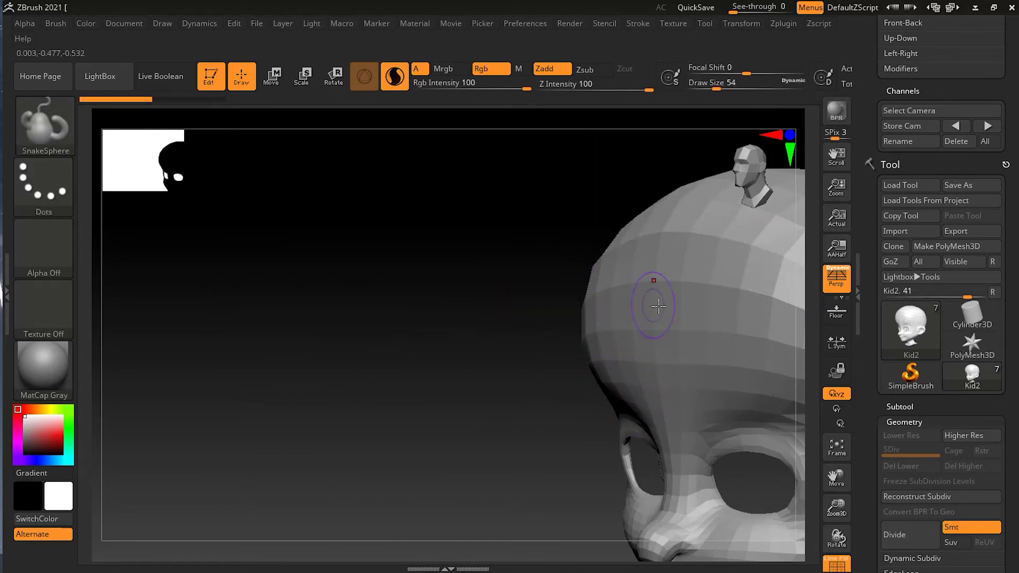
mouse_move(654, 291)
mouse_down()
mouse_move(633, 262)
mouse_move(583, 214)
mouse_move(500, 188)
mouse_move(449, 189)
mouse_move(362, 217)
mouse_move(274, 288)
mouse_move(223, 360)
mouse_move(213, 406)
mouse_move(215, 451)
mouse_move(249, 481)
mouse_move(321, 503)
mouse_move(384, 495)
mouse_move(439, 447)
mouse_move(455, 388)
mouse_move(438, 331)
mouse_move(421, 311)
mouse_move(349, 282)
mouse_move(244, 275)
mouse_move(164, 298)
mouse_move(146, 276)
mouse_up()
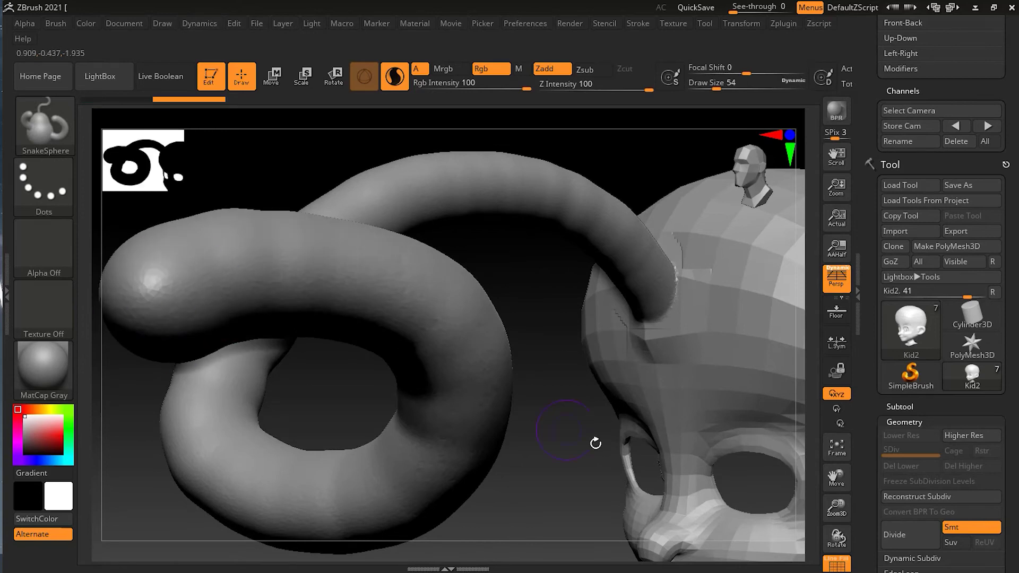
Draw another coiling tube arcing up-right from the head and view it from several angles.
drag(573, 458, 601, 476)
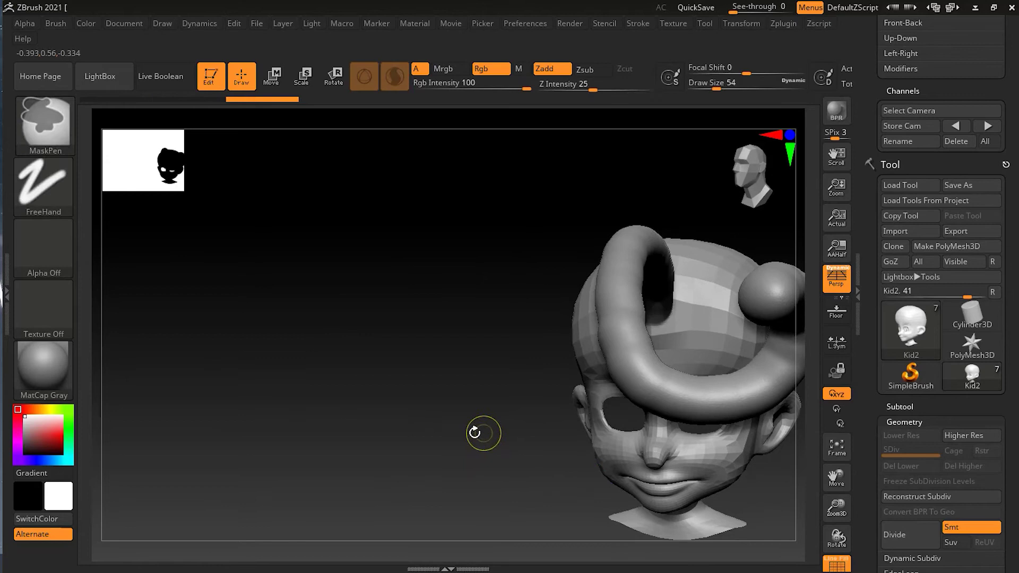
drag(457, 362, 666, 334)
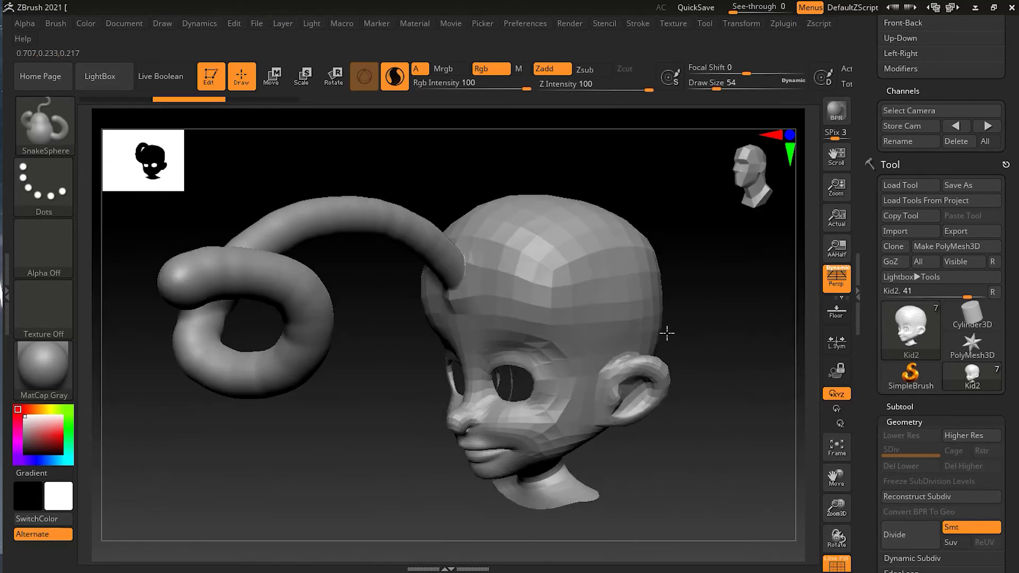
drag(728, 339, 614, 309)
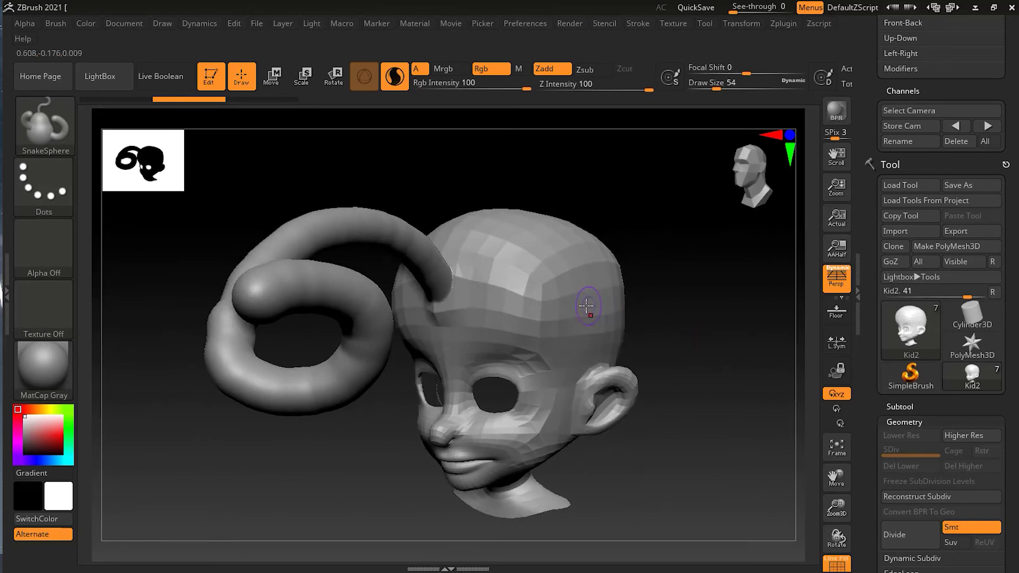
mouse_move(615, 281)
mouse_down()
mouse_move(653, 246)
mouse_move(703, 234)
mouse_move(755, 251)
mouse_move(775, 287)
mouse_move(755, 333)
mouse_move(702, 346)
mouse_move(674, 307)
mouse_move(689, 280)
mouse_move(755, 325)
mouse_move(702, 400)
mouse_move(605, 339)
mouse_move(720, 370)
mouse_move(620, 469)
mouse_move(565, 368)
mouse_move(588, 458)
mouse_move(447, 473)
mouse_move(452, 414)
mouse_move(466, 488)
mouse_move(363, 493)
mouse_up()
drag(723, 516, 693, 470)
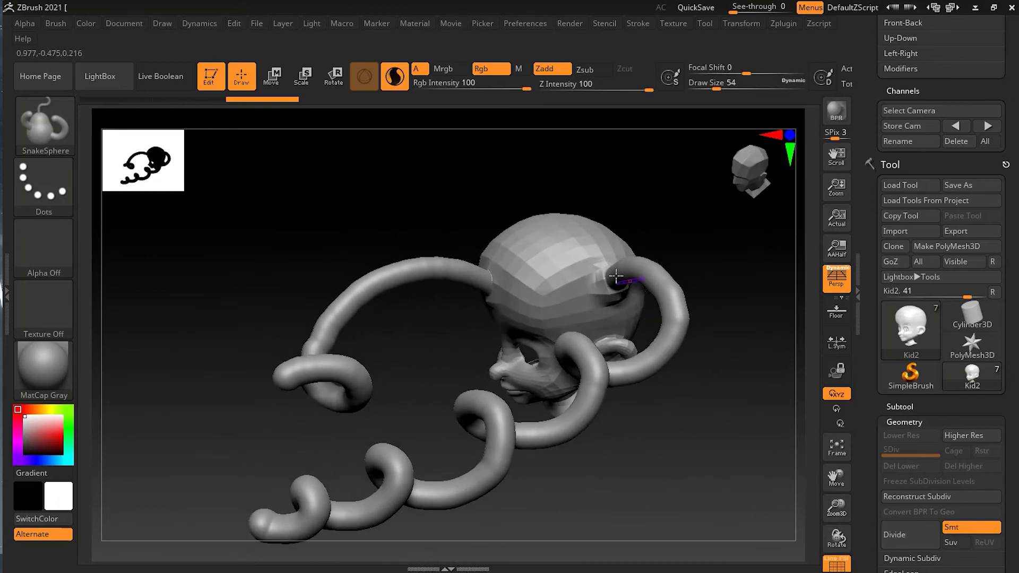
drag(701, 393, 663, 345)
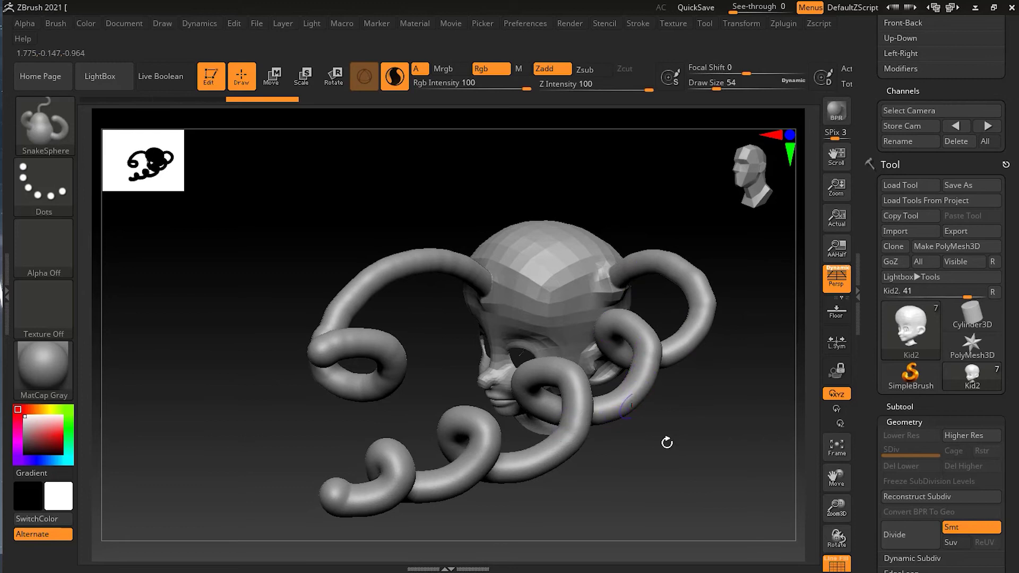
drag(666, 441, 711, 462)
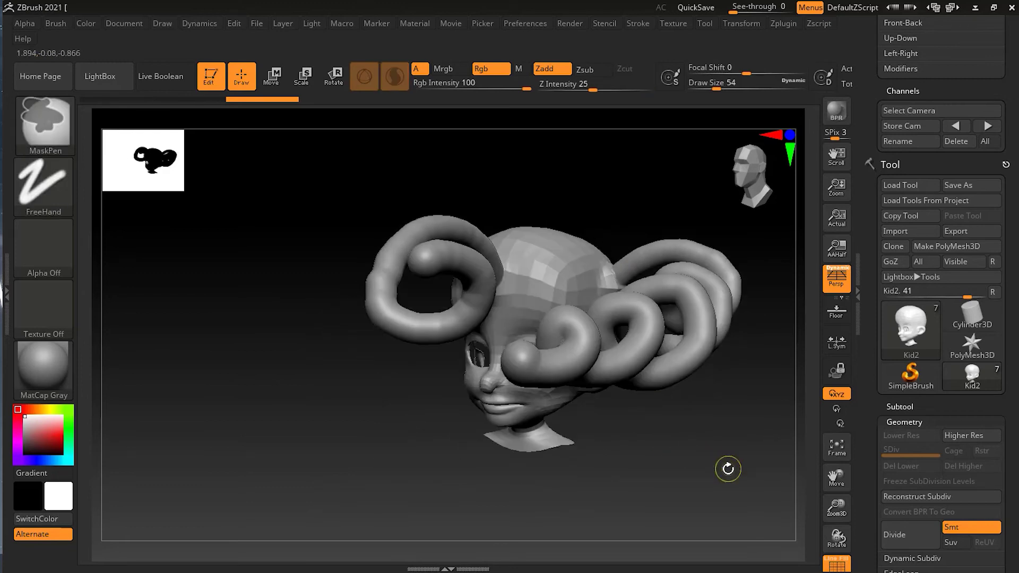
Undo the SnakeSphere coils and zoom to a three-quarter view of the bare head.
key(ctrl+z)
key(ctrl+z)
drag(687, 452, 704, 450)
mouse_move(705, 318)
alt+mouse_down()
mouse_move(740, 319)
mouse_move(700, 322)
alt+mouse_up()
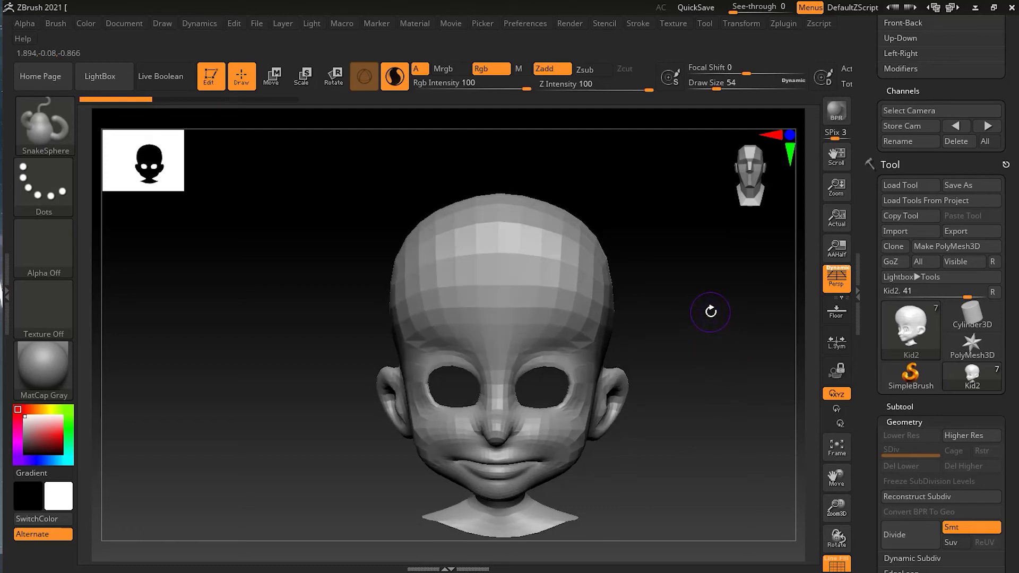
drag(711, 310, 682, 329)
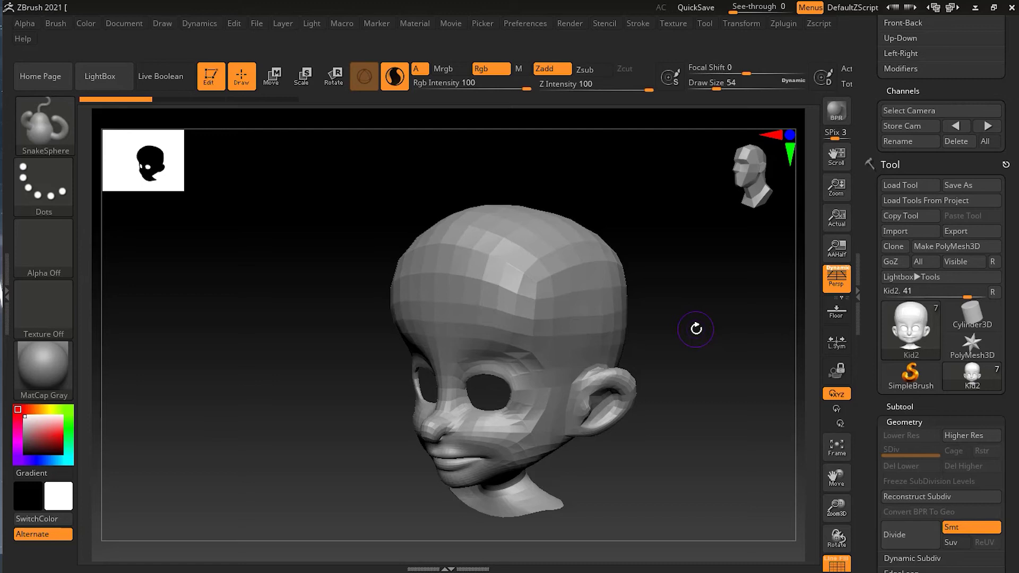
Place a sphere bump on the forehead and pull it into a curved horn.
drag(154, 202, 314, 216)
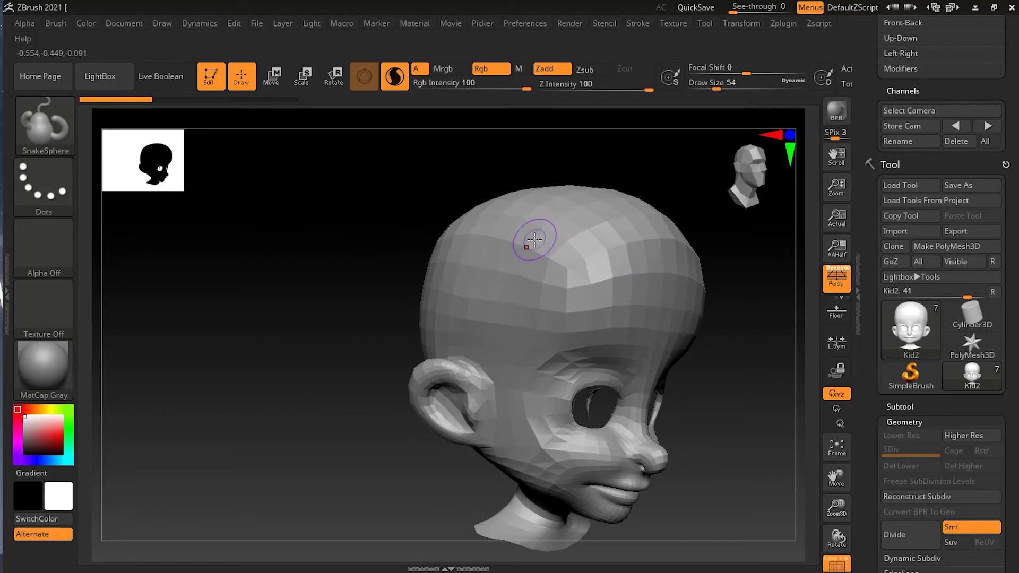
mouse_move(547, 245)
mouse_down()
mouse_move(467, 212)
mouse_move(398, 228)
mouse_move(403, 240)
mouse_up()
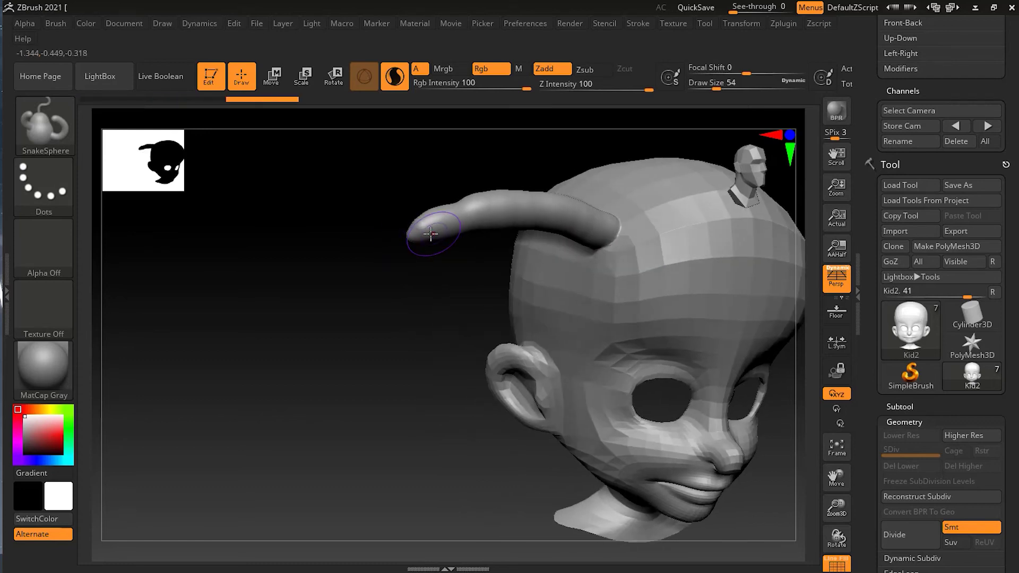
mouse_move(605, 242)
mouse_down()
mouse_move(568, 210)
mouse_move(509, 204)
mouse_move(464, 238)
mouse_up()
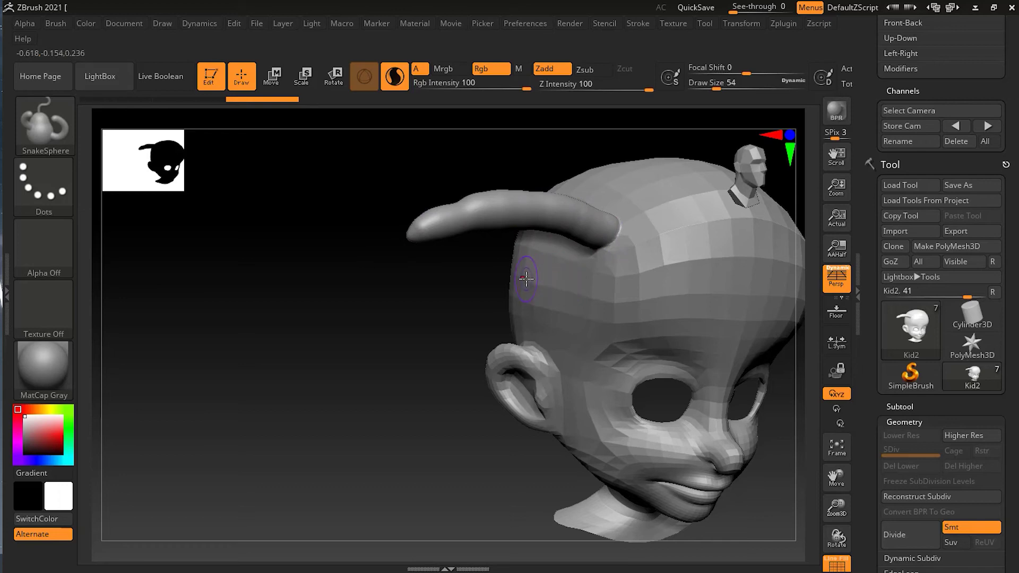
Add a second forehead sphere, drag it into a beaded strand, and flare its tip open.
drag(532, 273, 531, 274)
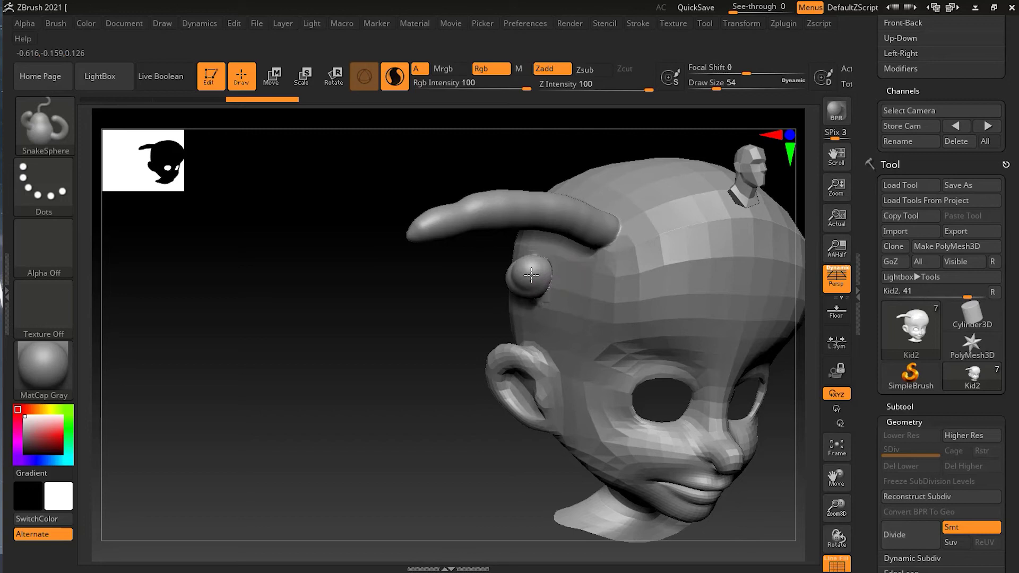
click(507, 274)
drag(507, 274, 281, 356)
drag(352, 328, 276, 360)
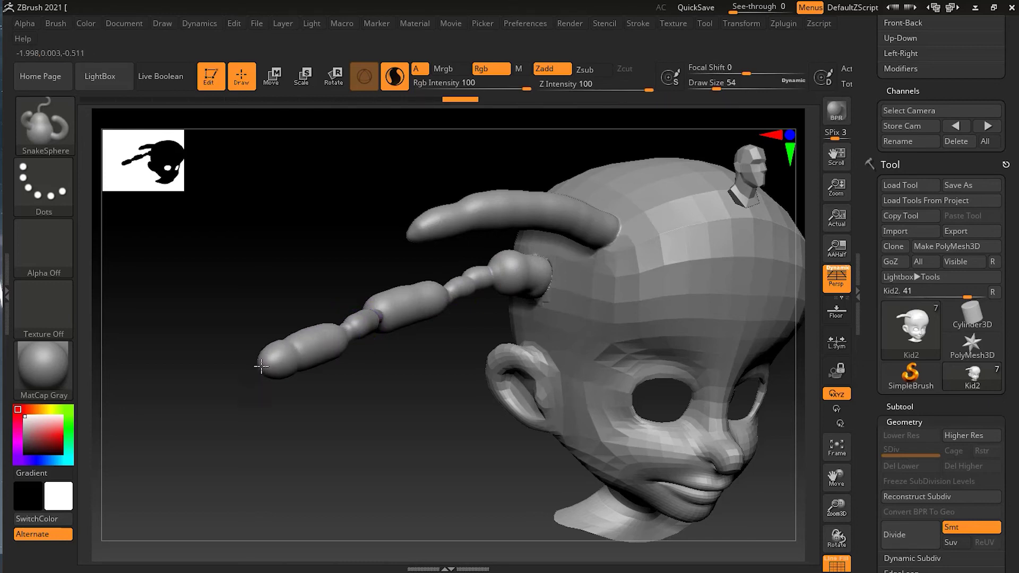
click(269, 352)
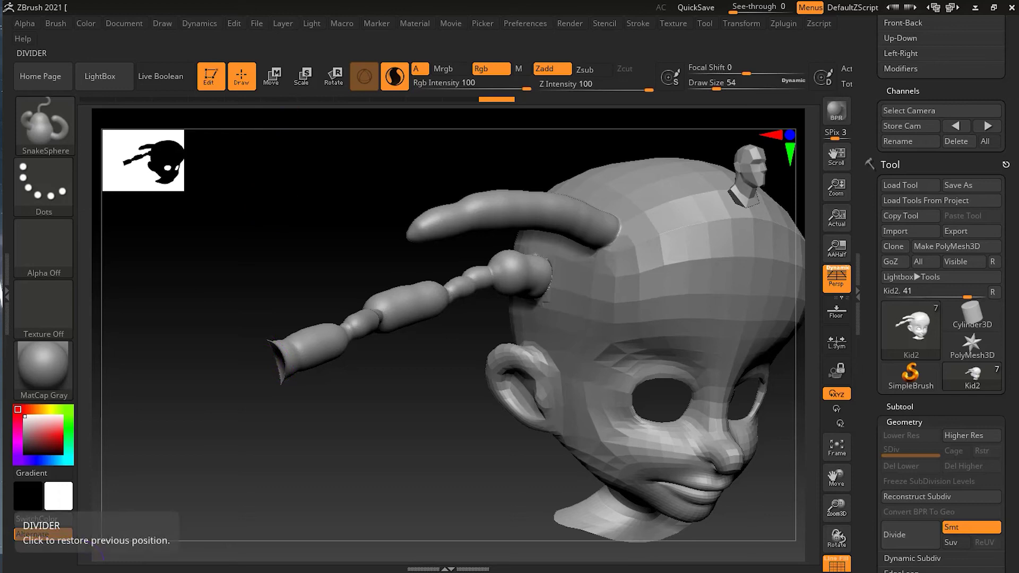
Undo the beaded strand and horn back to the bare head.
shift+drag(389, 412, 382, 416)
key(ctrl)
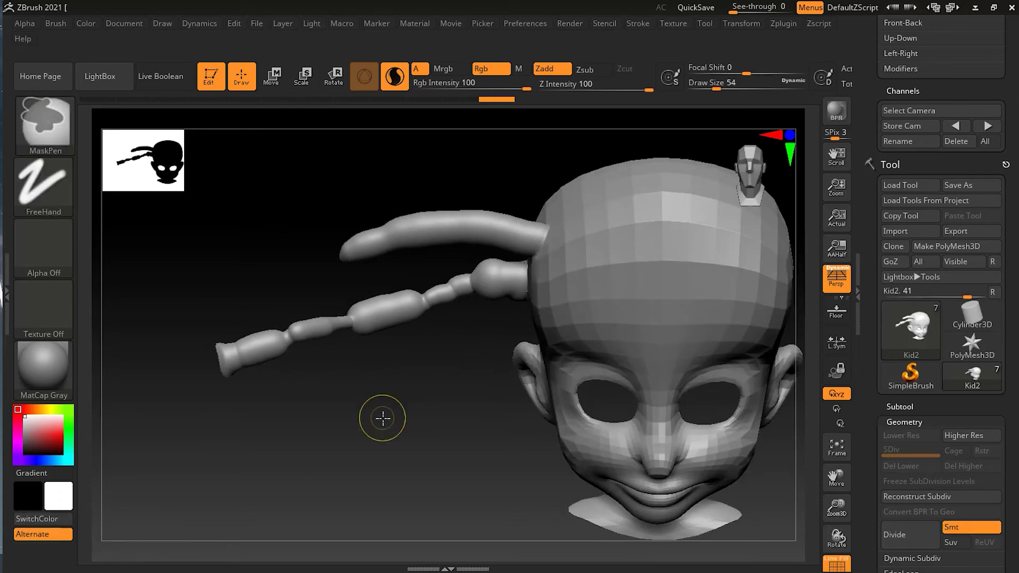
key(ctrl+z)
key(ctrl+z)
key(ctrl+z)
key(ctrl+z)
key(ctrl+z)
key(ctrl+z)
key(ctrl+z)
key(ctrl+z)
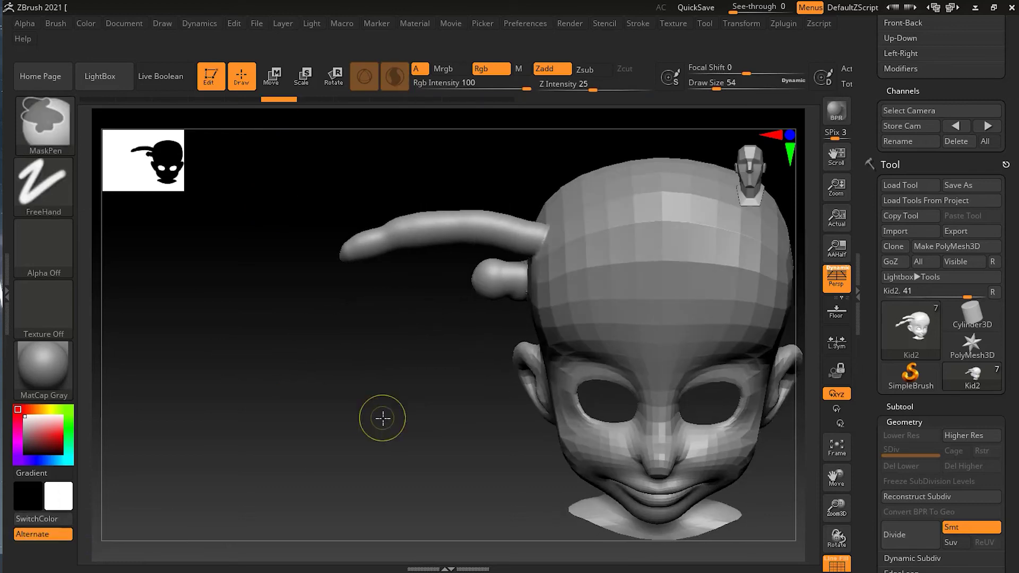
key(ctrl+z)
key(ctrl+z)
key(ctrl+z)
key(ctrl+z)
key(ctrl+z)
key(ctrl+z)
key(ctrl+z)
key(ctrl+z)
key(ctrl+z)
key(ctrl+z)
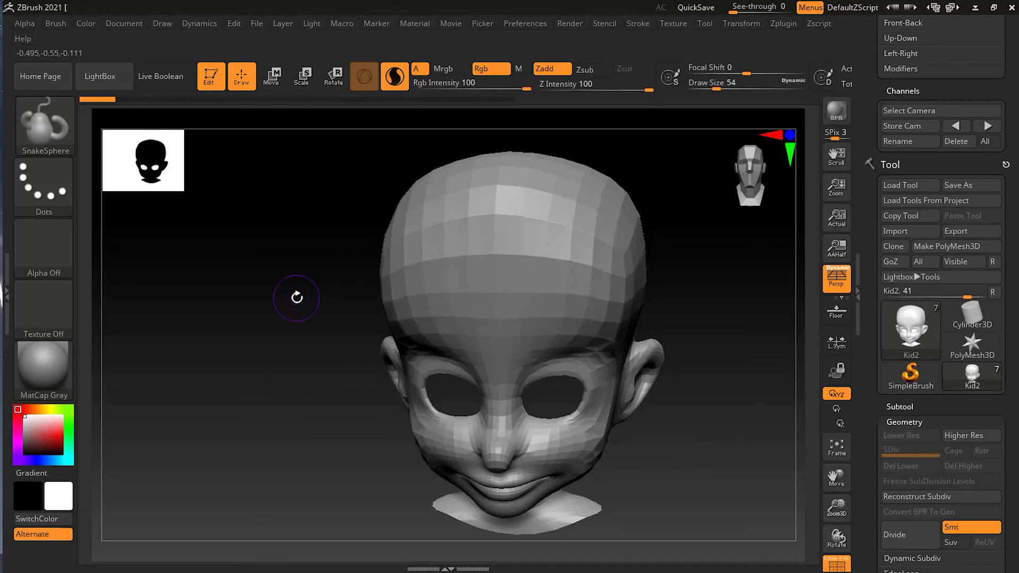
Select SnakeCactus from the brush library filtered to S brushes.
key(b)
key(s)
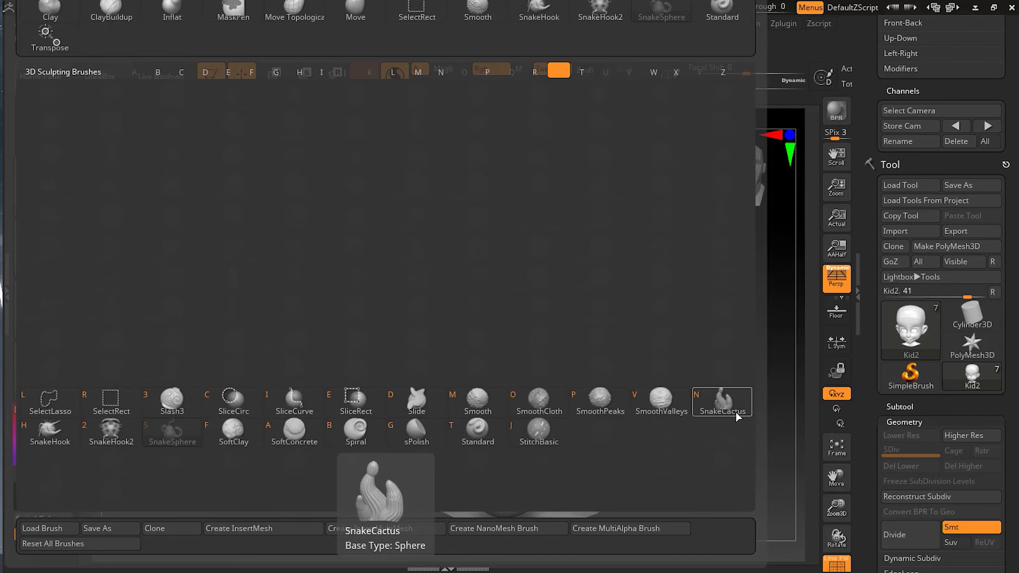
click(722, 403)
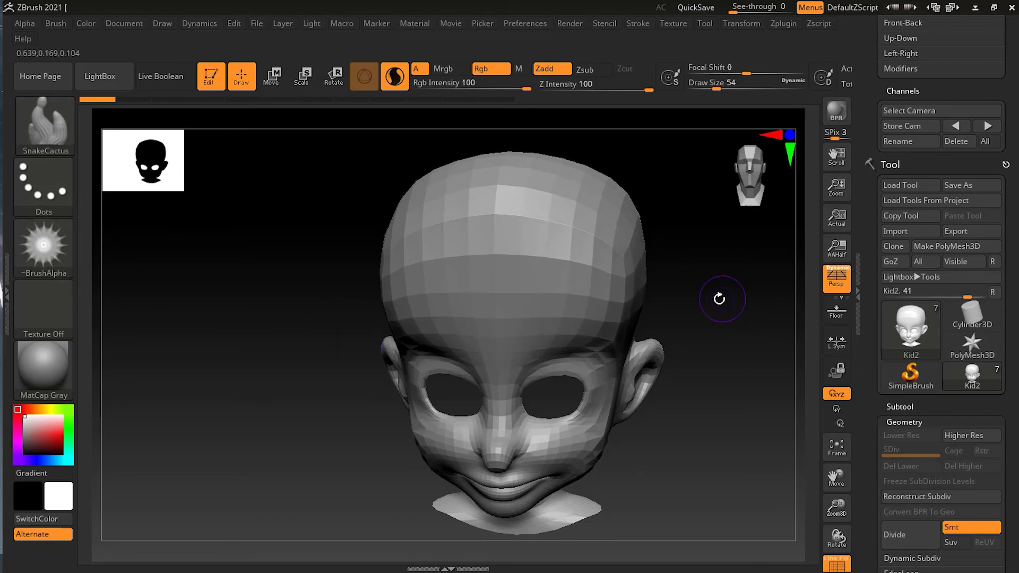
Grow a ribbed SnakeCactus tube from the side of the head, undoing a coiled branch.
drag(719, 299, 648, 375)
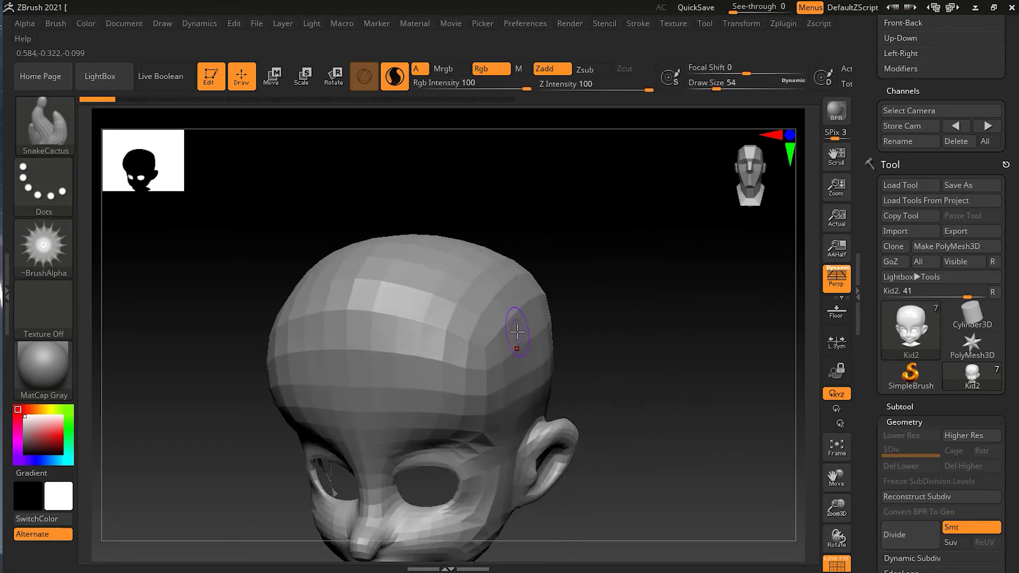
mouse_move(525, 333)
mouse_down()
mouse_move(621, 308)
mouse_move(634, 190)
mouse_up()
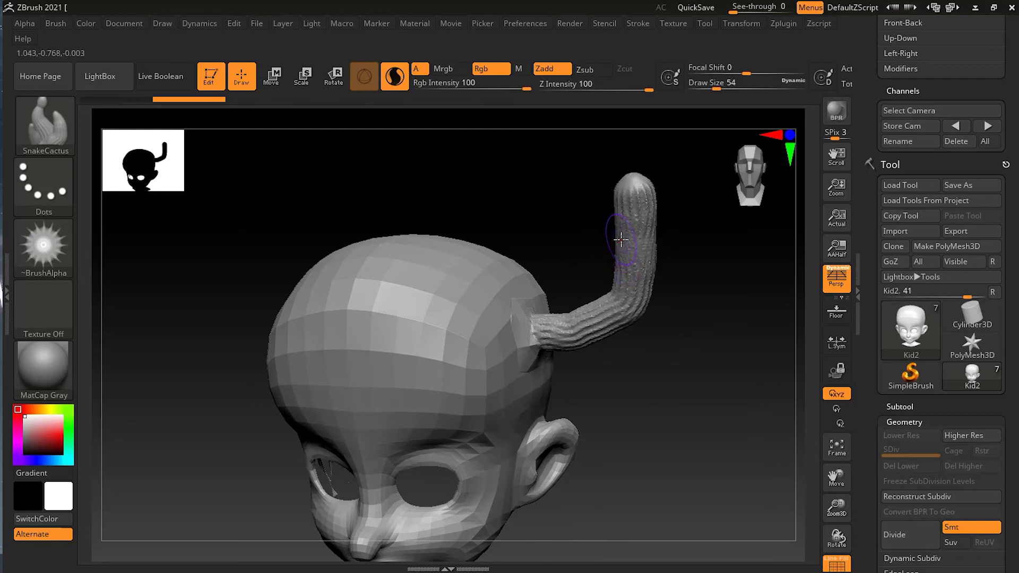
mouse_move(620, 241)
mouse_down()
mouse_move(575, 228)
mouse_move(563, 169)
mouse_up()
key(ctrl+z)
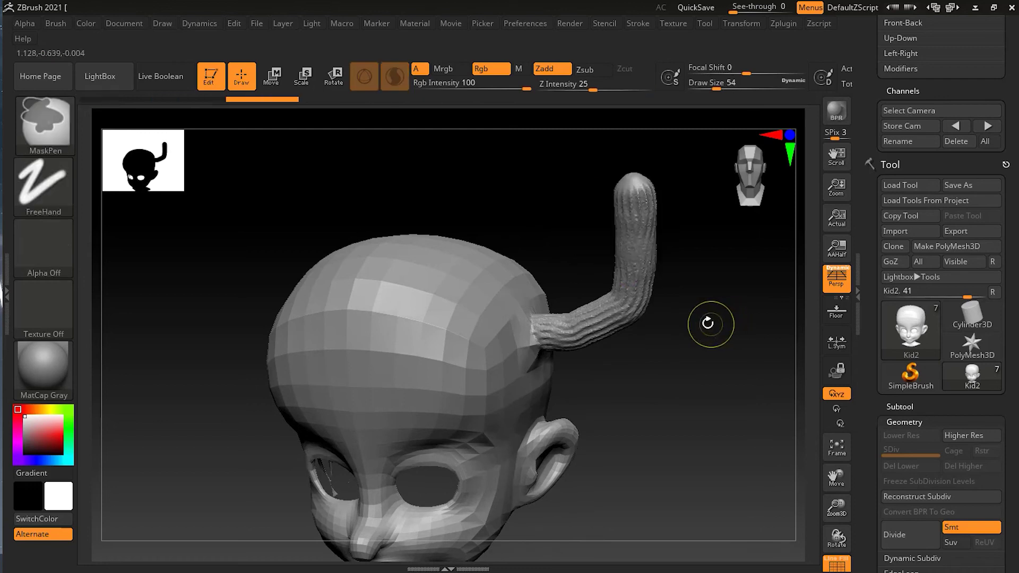
At Draw Size 33, grow a thinner bulging branch upward from the tube.
drag(694, 345, 612, 258)
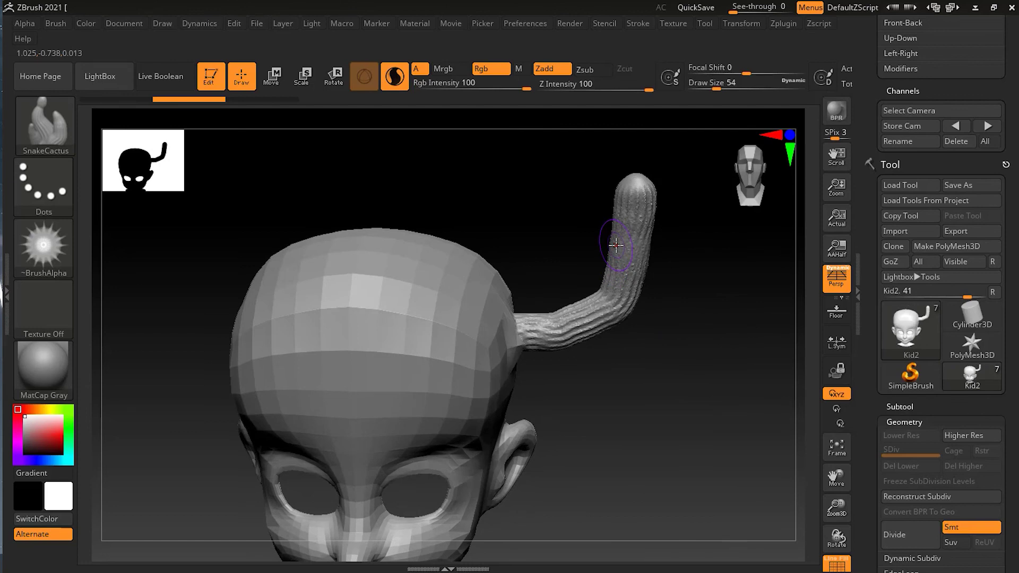
text(s33)
key(Return)
mouse_move(596, 221)
mouse_down()
mouse_move(563, 199)
mouse_move(589, 139)
mouse_move(616, 172)
mouse_up()
mouse_move(735, 291)
mouse_down()
mouse_move(707, 394)
mouse_move(677, 367)
mouse_move(682, 380)
mouse_up()
Add upturned arms to the left and right branches, plus another branch off the right arm.
mouse_move(517, 286)
mouse_down()
mouse_move(487, 282)
mouse_move(447, 252)
mouse_move(443, 209)
mouse_up()
mouse_move(635, 340)
mouse_down()
mouse_move(708, 321)
mouse_move(712, 272)
mouse_up()
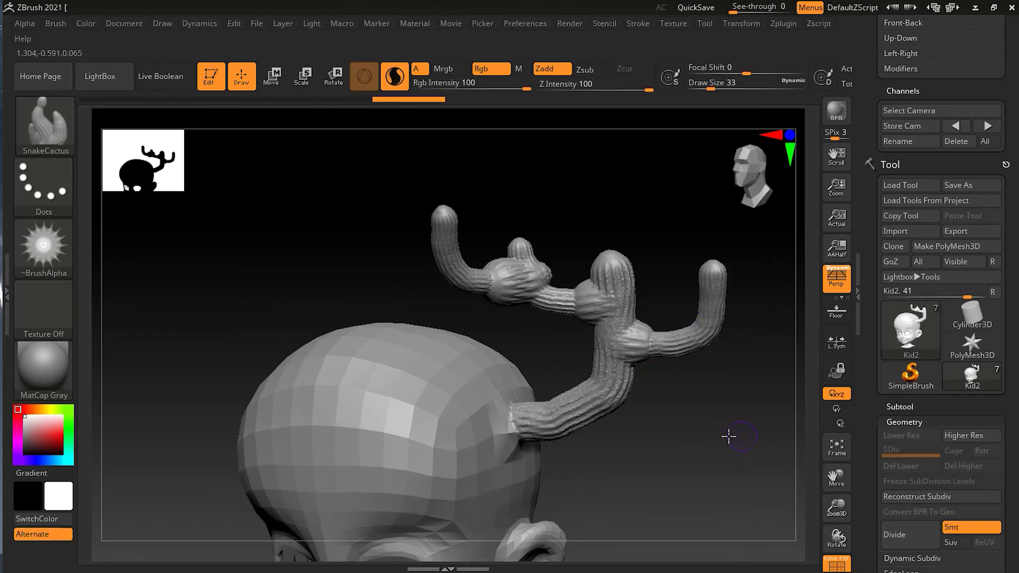
drag(739, 428, 712, 432)
drag(679, 306, 601, 219)
mouse_move(713, 419)
mouse_down()
mouse_move(751, 409)
mouse_move(727, 409)
mouse_move(727, 420)
mouse_up()
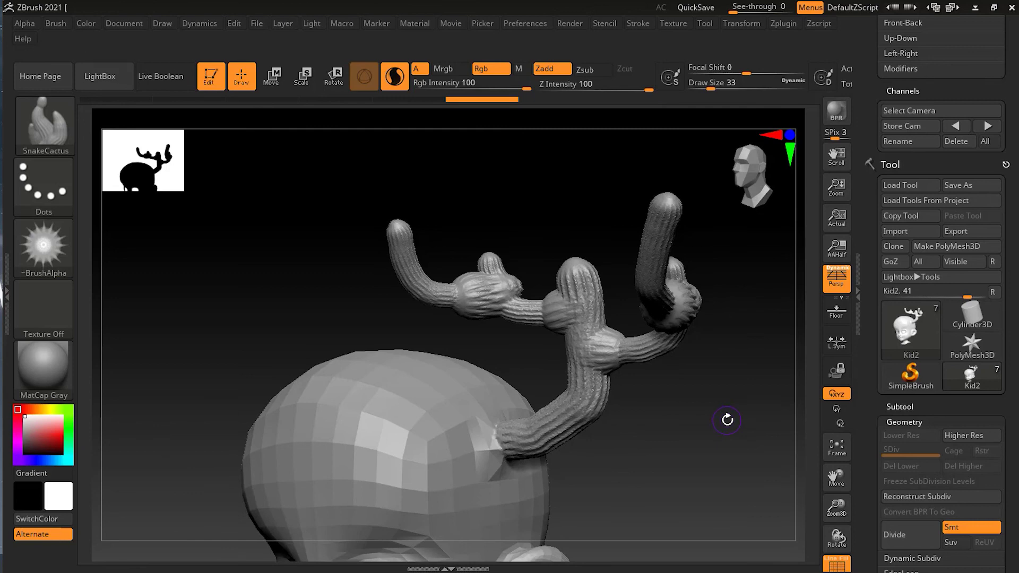
mouse_move(727, 420)
mouse_down()
mouse_move(666, 434)
mouse_move(677, 441)
mouse_move(657, 389)
mouse_move(677, 411)
mouse_move(662, 416)
mouse_move(660, 385)
mouse_move(670, 410)
mouse_move(694, 423)
mouse_move(667, 428)
mouse_move(671, 418)
mouse_move(723, 428)
mouse_up()
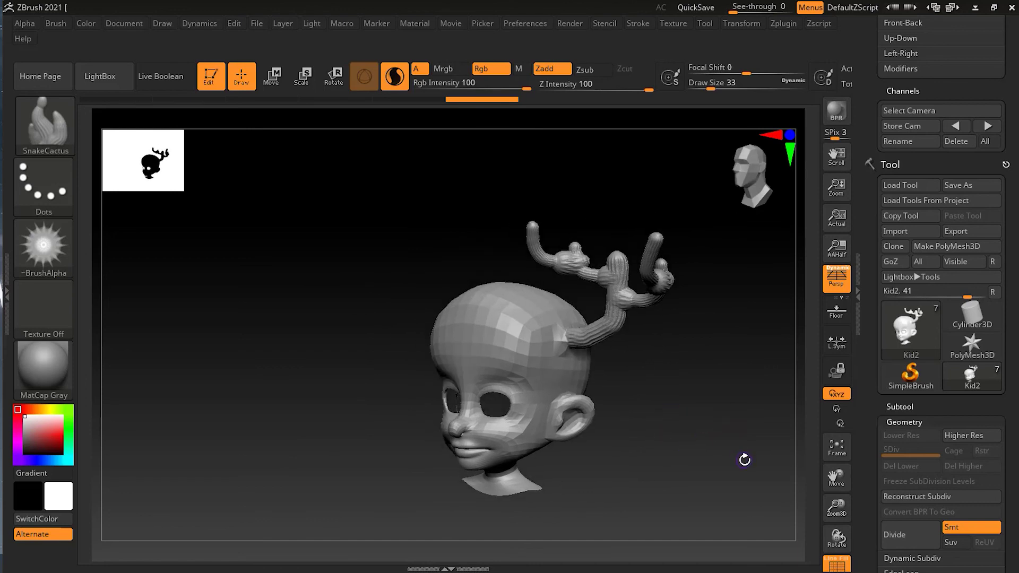